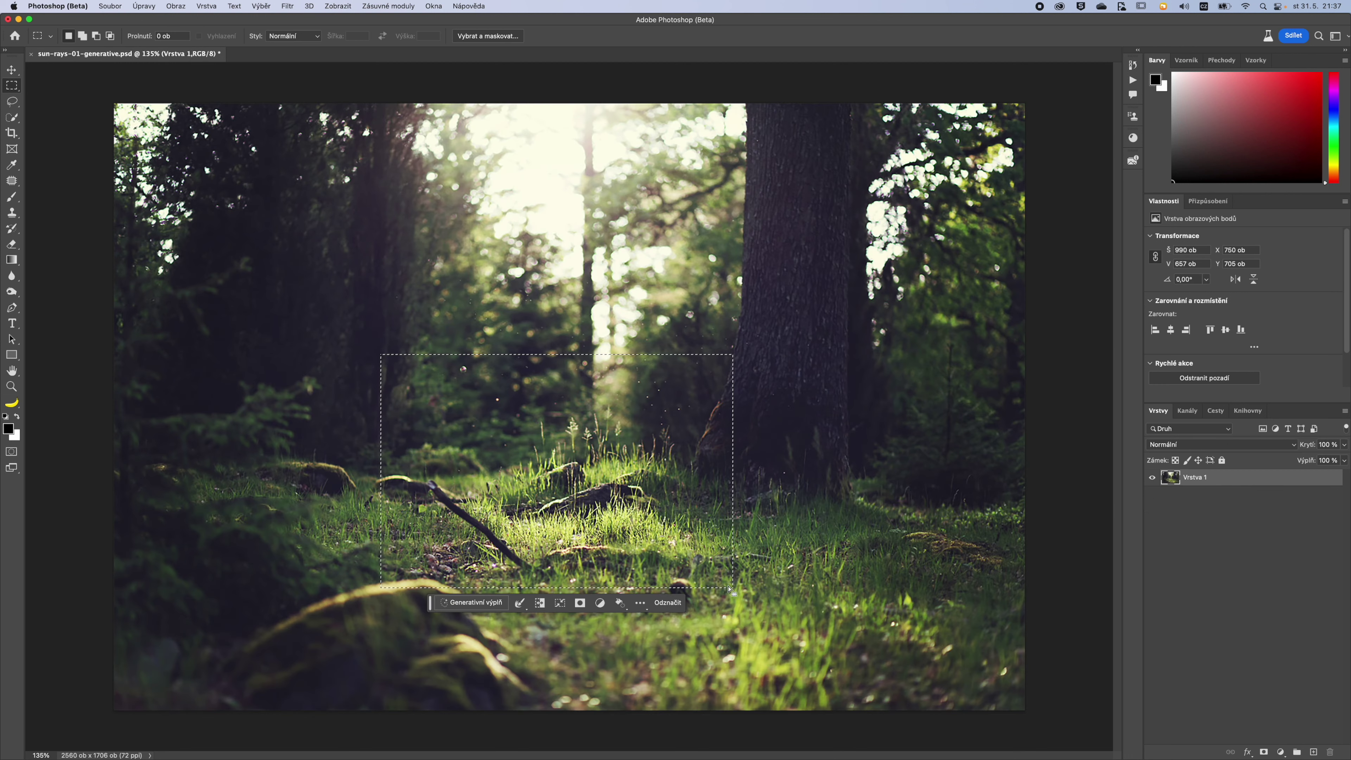
- Generate a "lake with wave reflection" in the rectangular selection on the forest clearing and choose the second variation
click(618, 607)
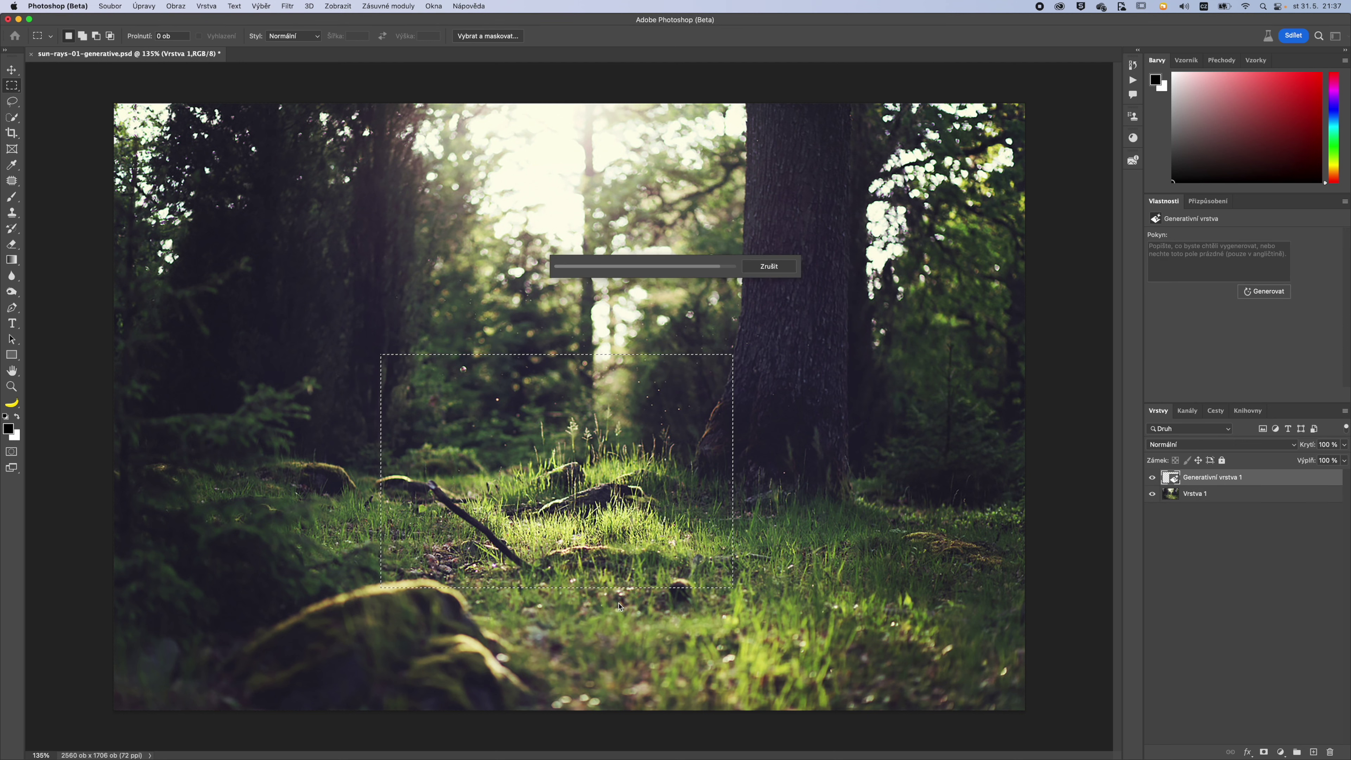
click(1221, 350)
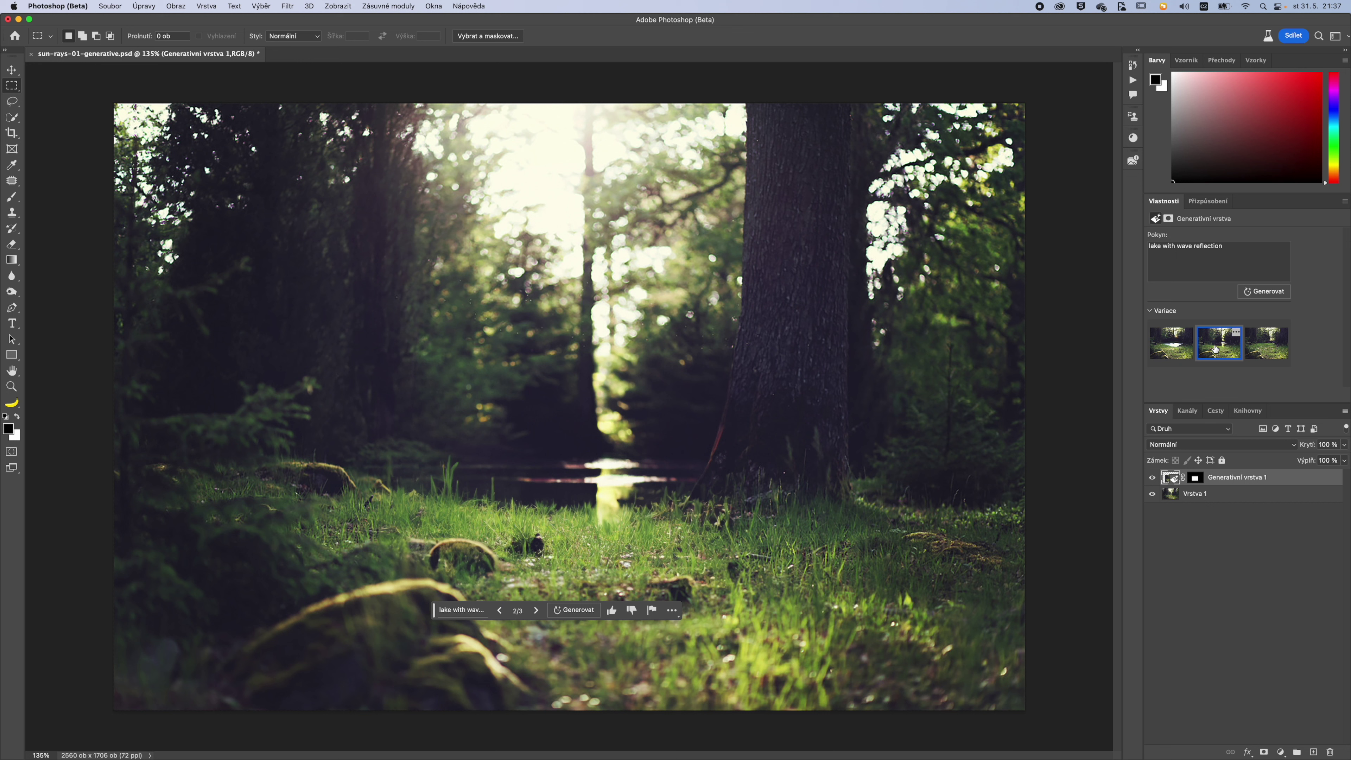
- Select a rectangle over the bright treetops beside the large trunk and generate "sunrays" in it with Generative Fill
click(11, 101)
click(11, 85)
drag(376, 102, 756, 336)
click(467, 353)
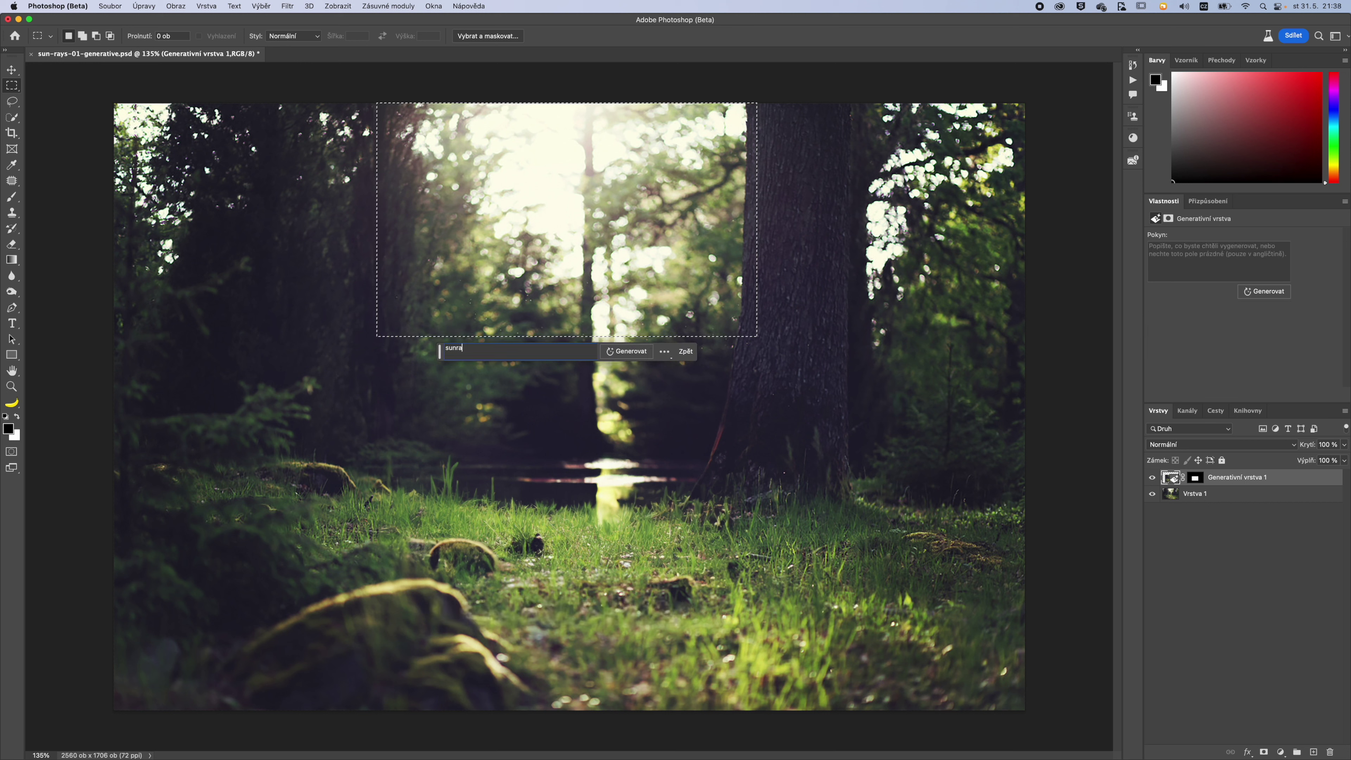
click(625, 353)
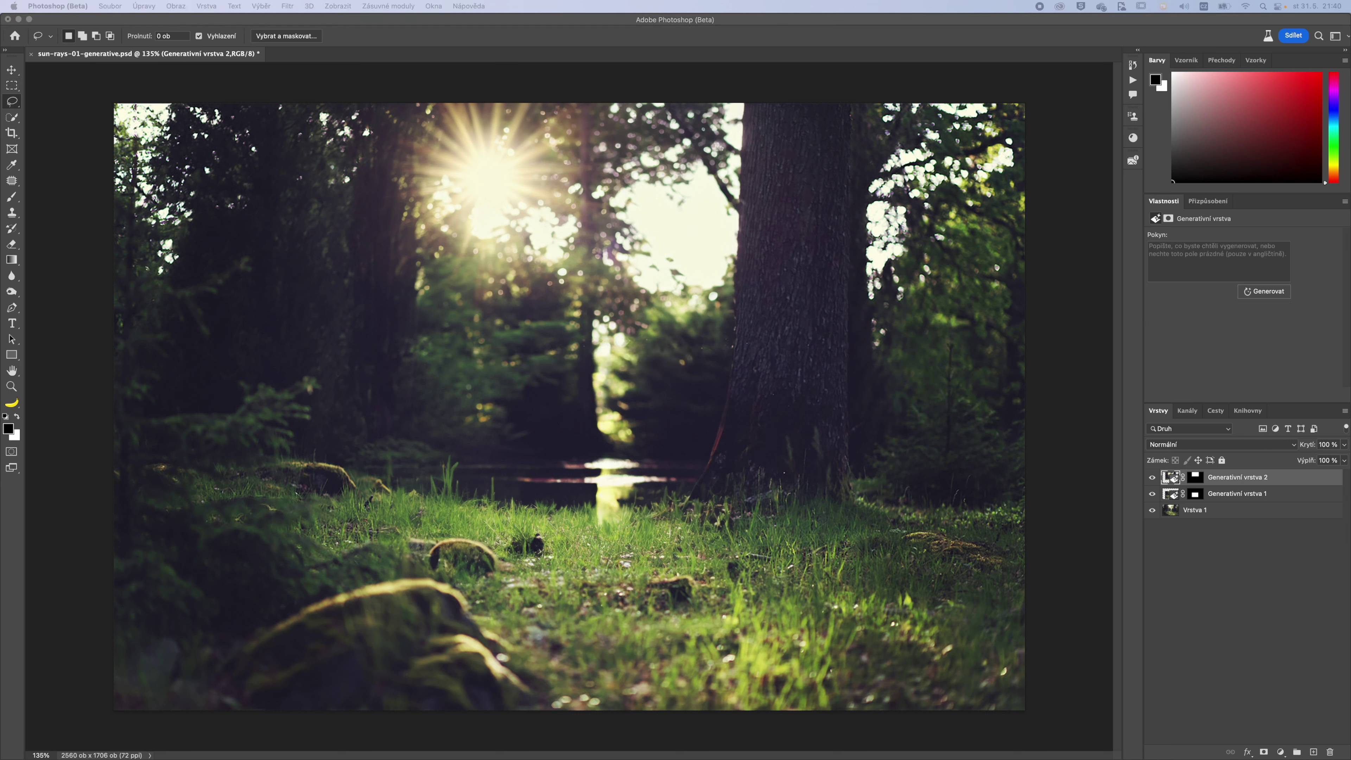
- Lasso an oval area of the foreground grass and generate "the doe sleeps in the grass" in it
drag(611, 684, 613, 690)
click(654, 717)
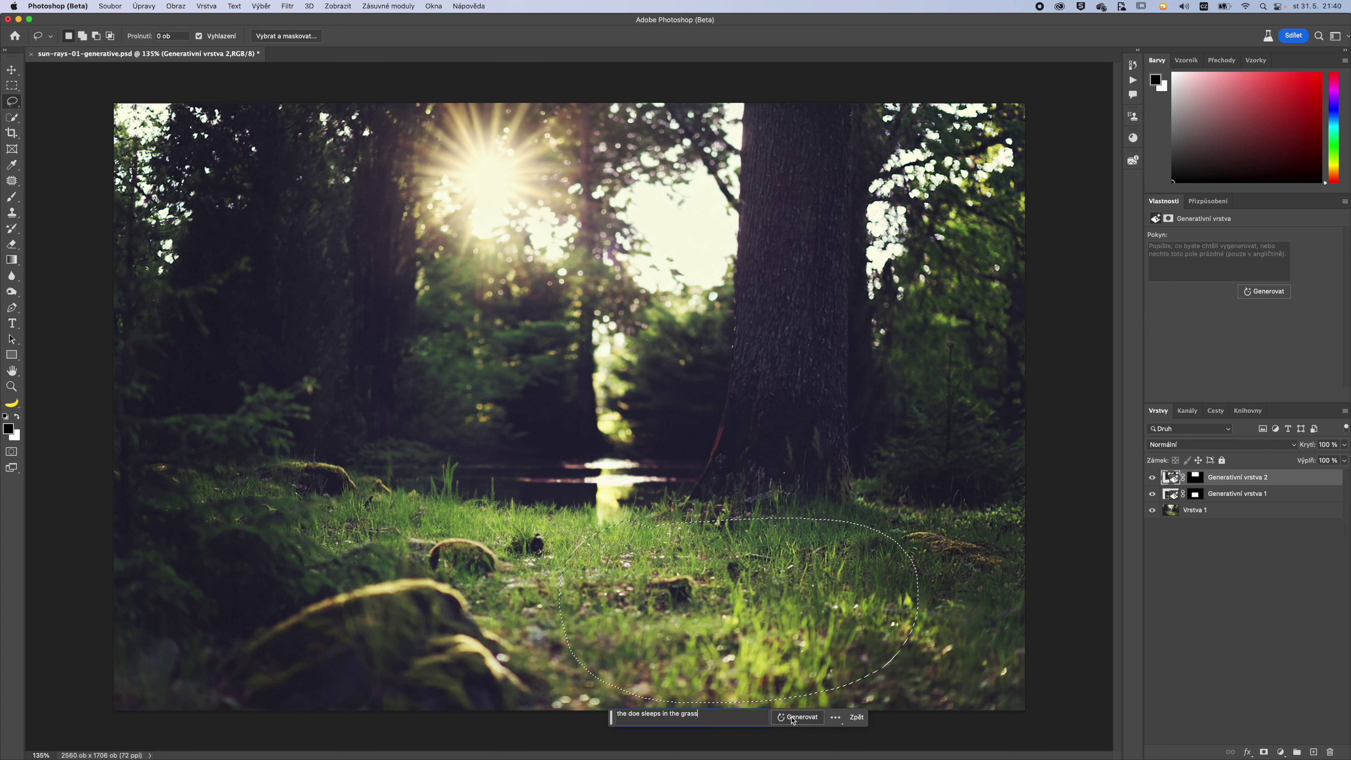
click(793, 716)
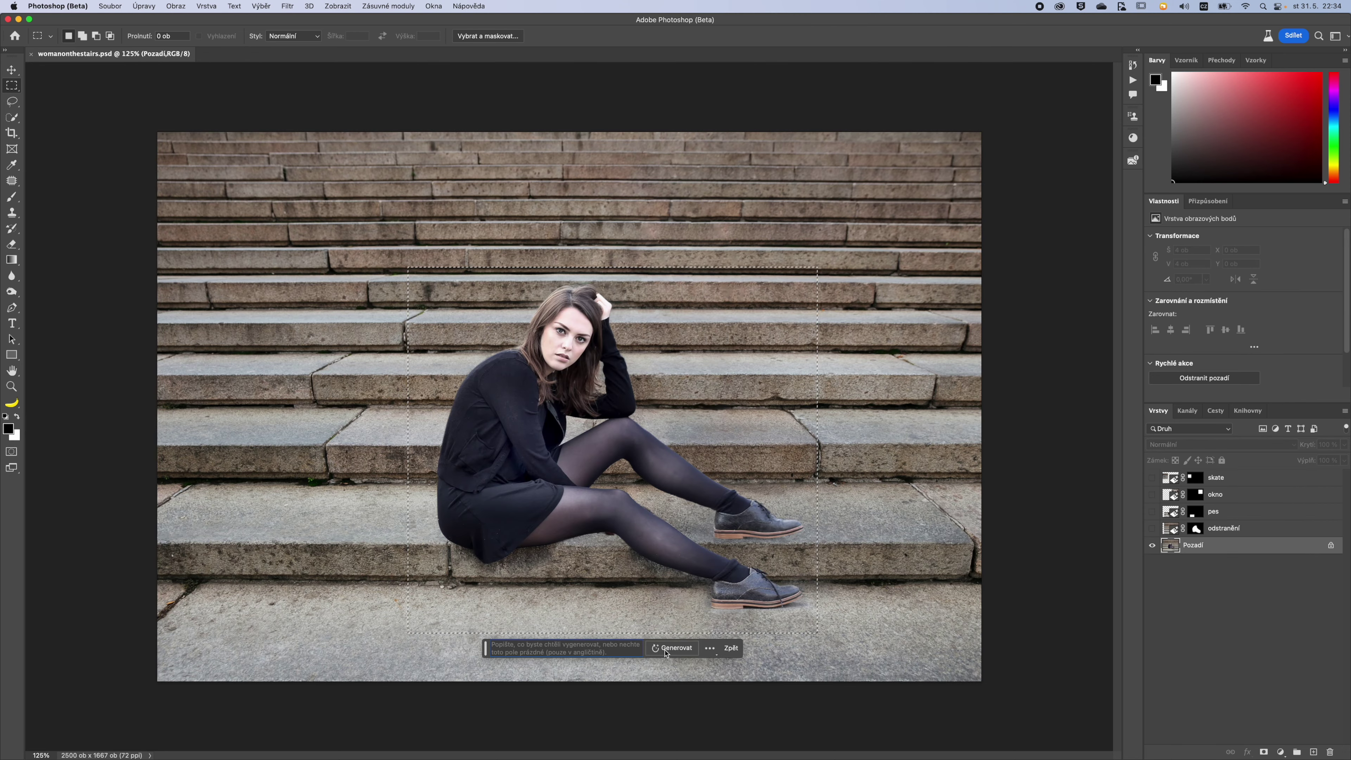
- Run Generative Fill without a prompt on the rectangular selection around the seated woman
click(683, 659)
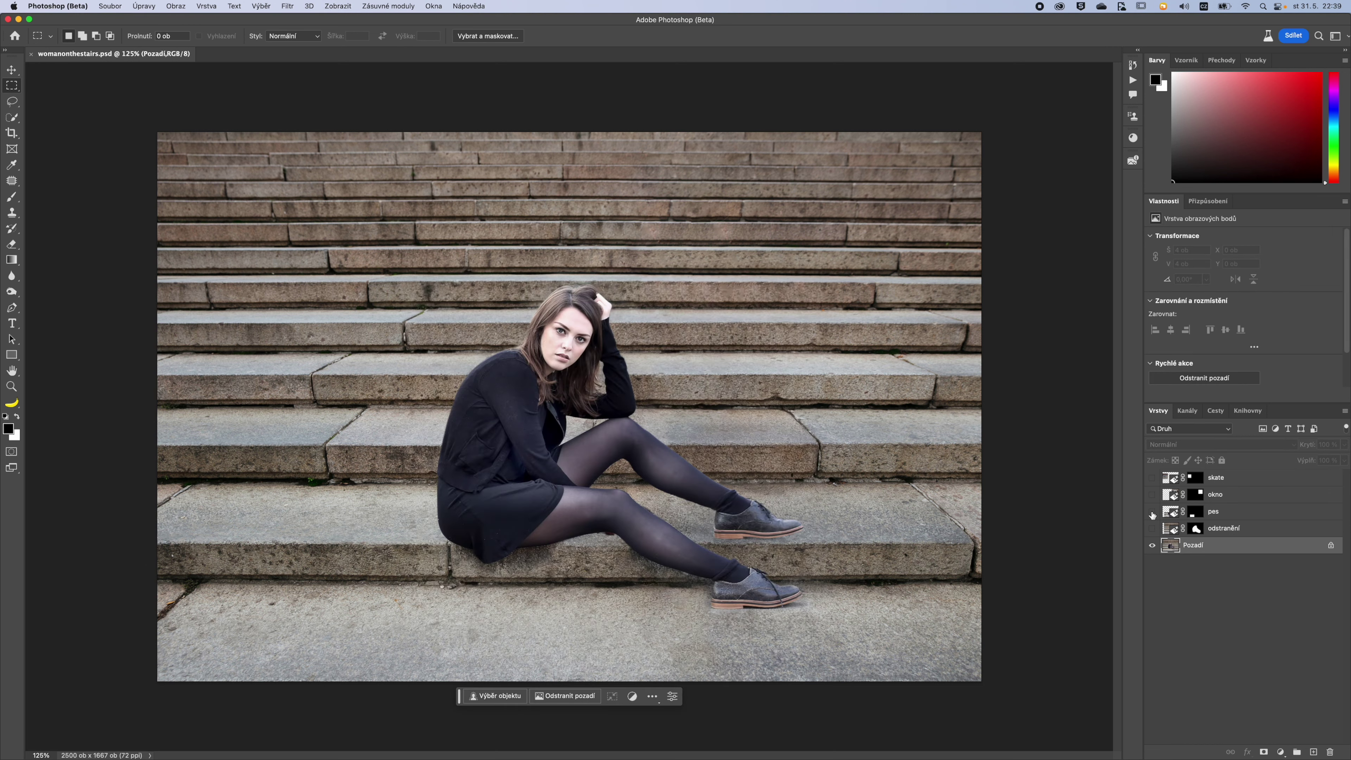
- Show the pes, okno and skate layers over the photo of the woman on the stairs
click(1151, 512)
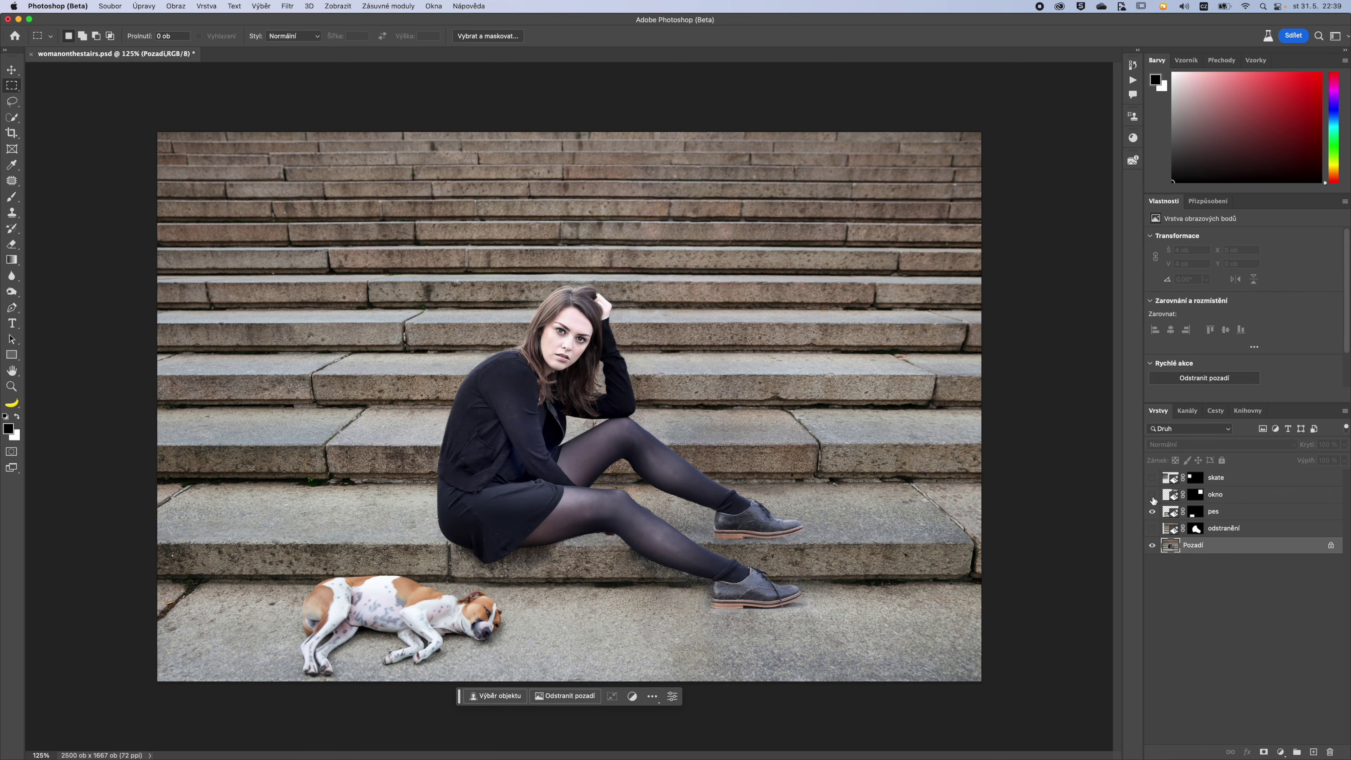
click(1152, 494)
click(1151, 477)
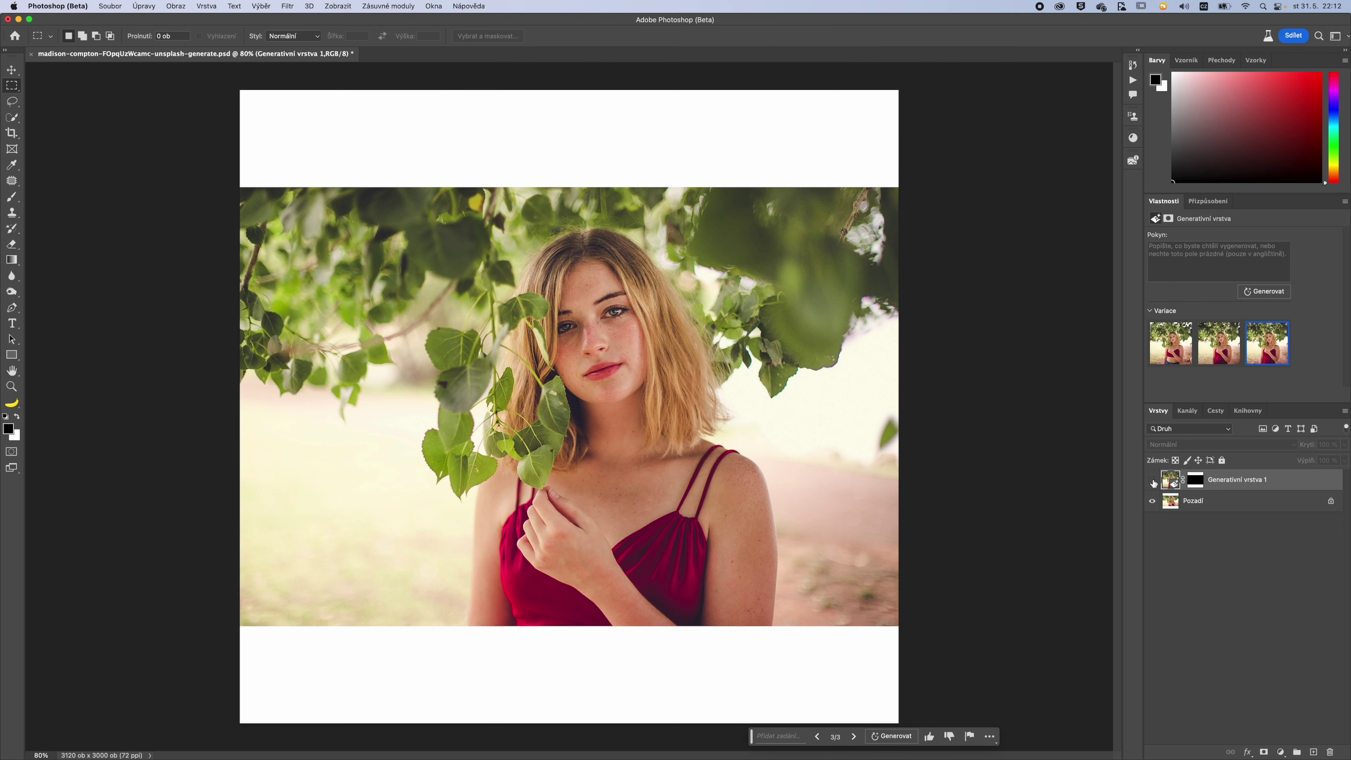
- Show the generative layer that extends the portrait into the white strips
click(1152, 480)
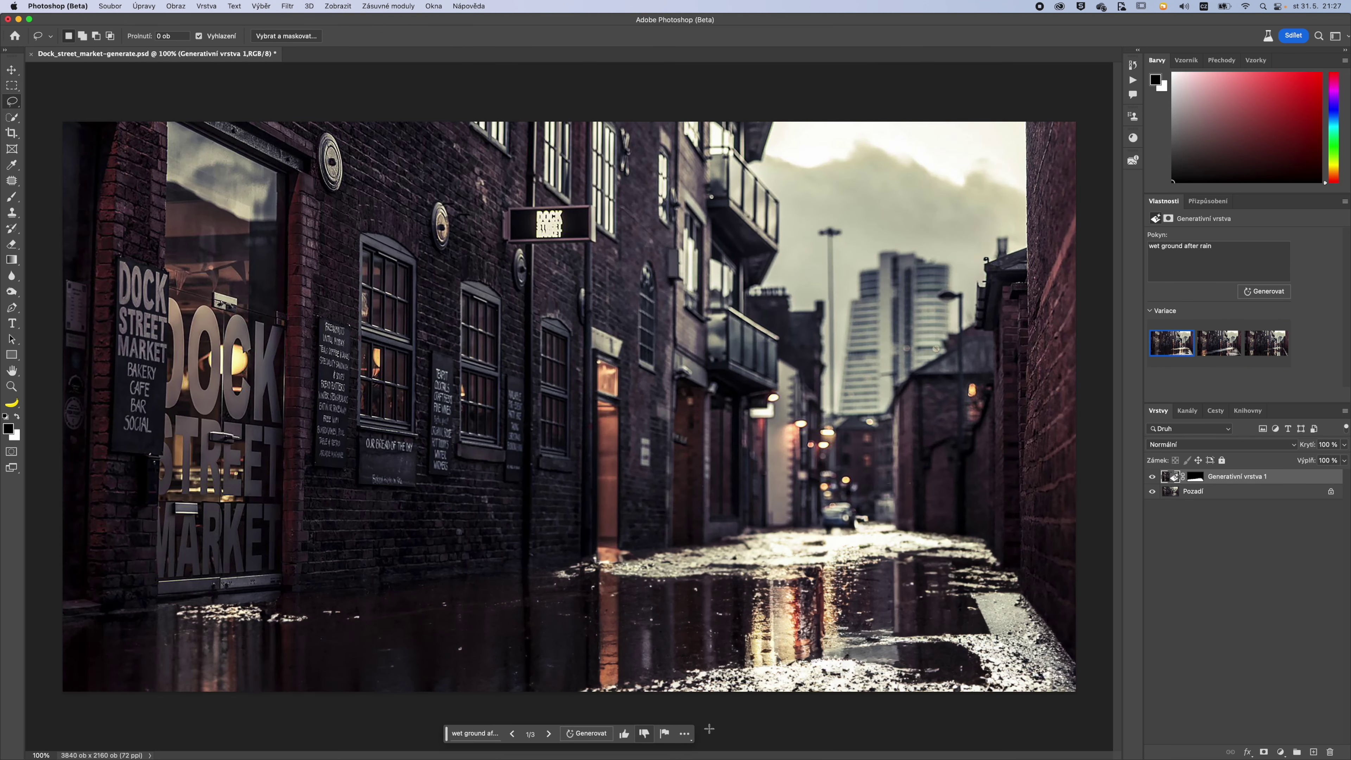
- Compare the "wet ground after rain" variations of the street scene and choose the second one
click(1224, 350)
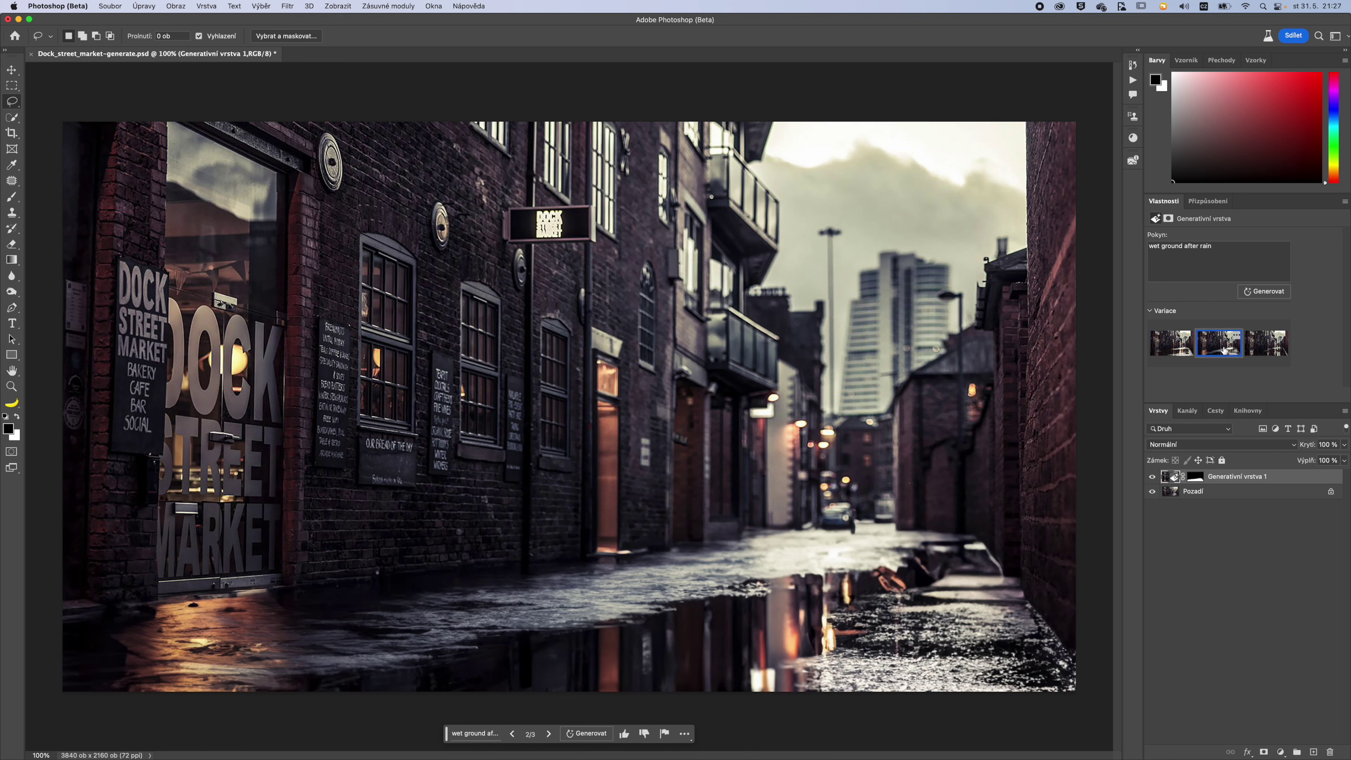
click(1266, 349)
click(1219, 349)
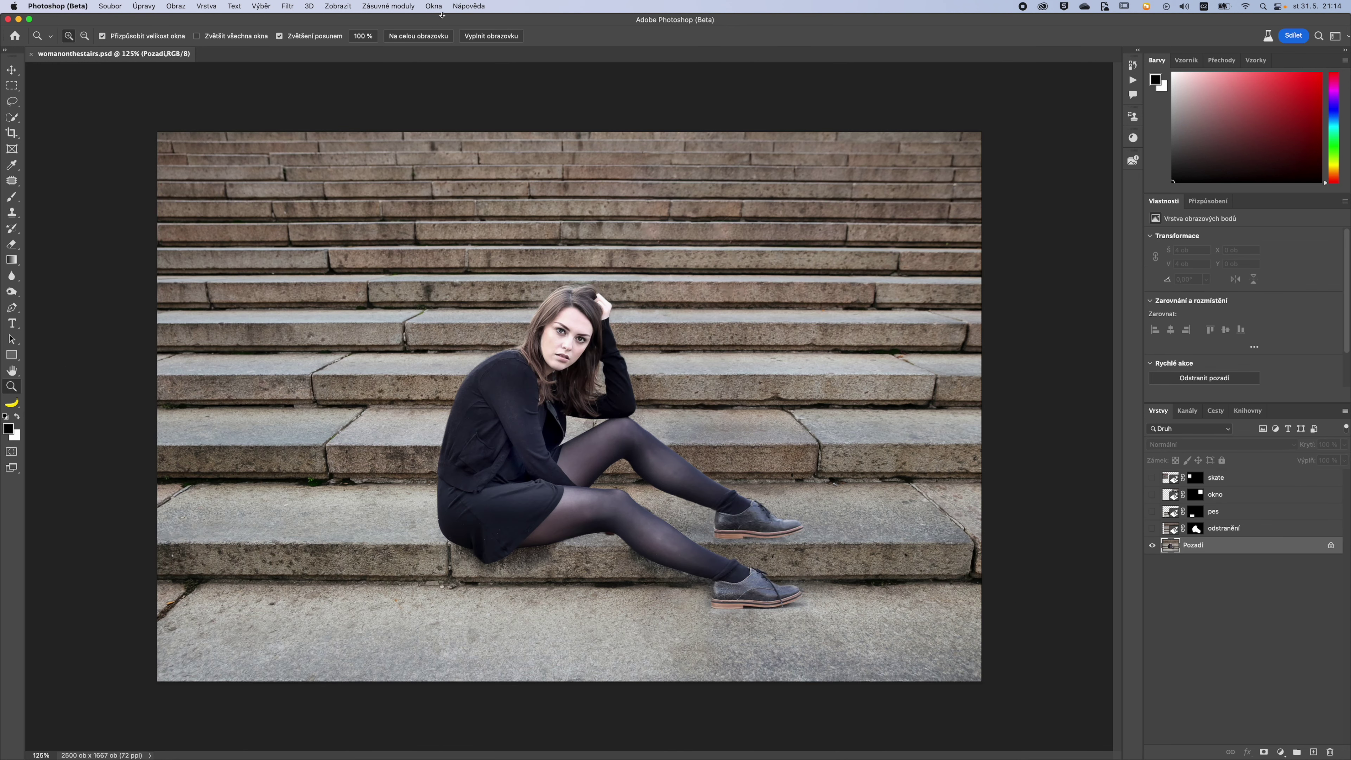
- Turn on the display of the contextual task bar
click(434, 6)
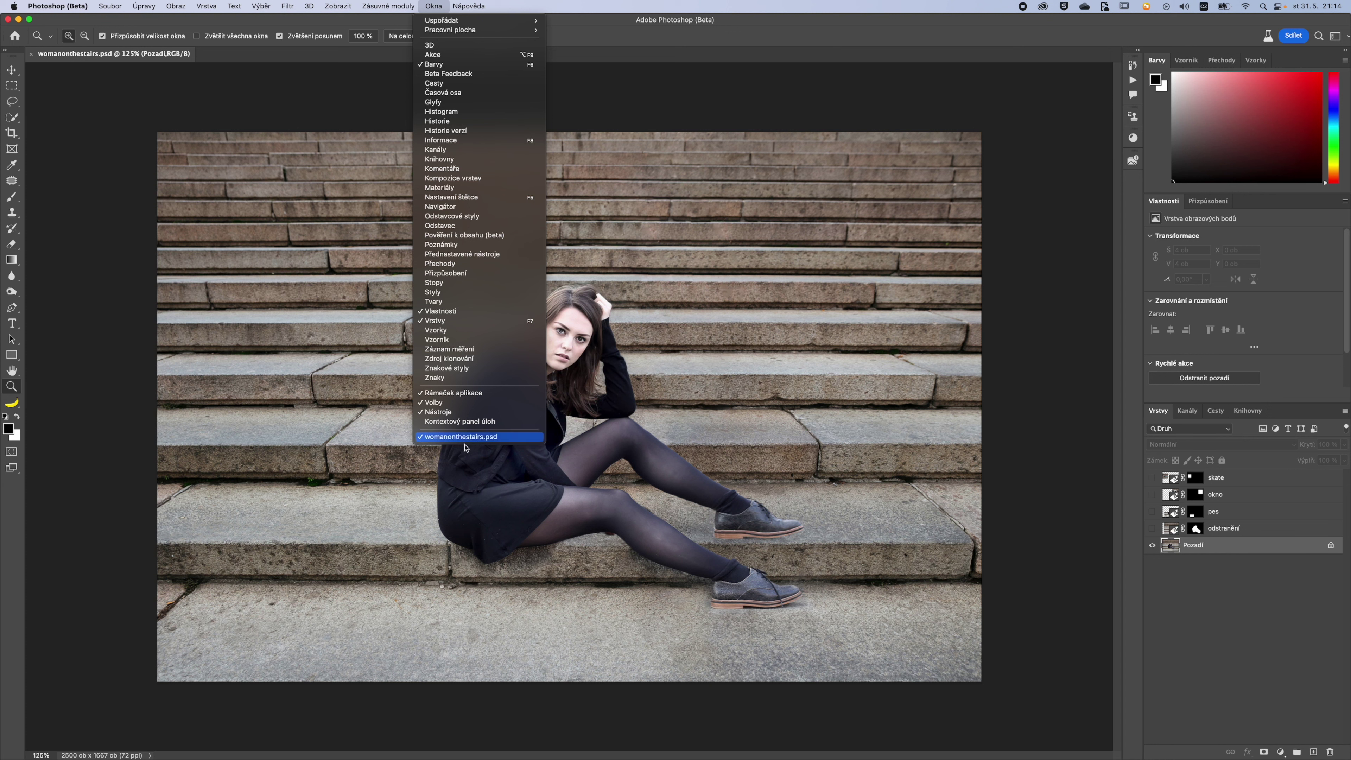
click(460, 421)
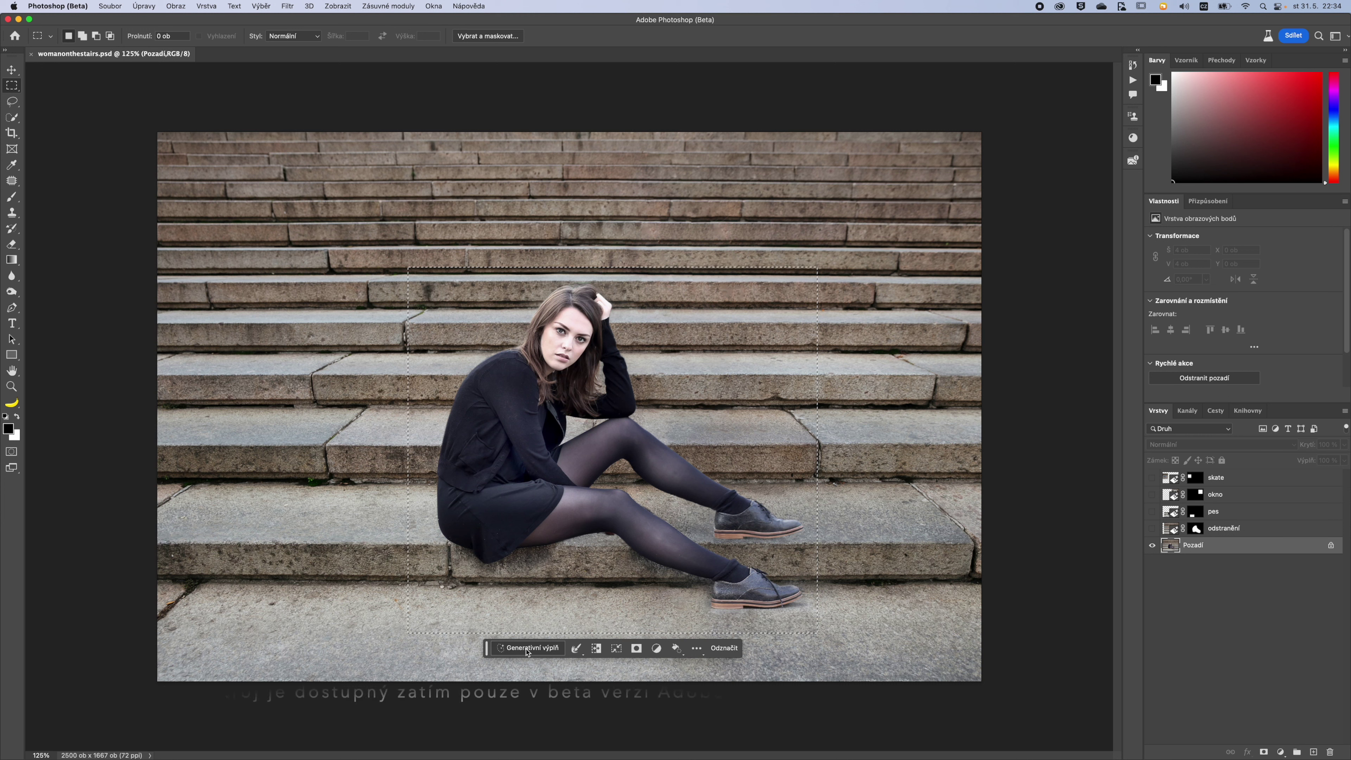
- Generate a fill without a prompt over the rectangular selection around the woman, compare the variations and choose the second
click(527, 649)
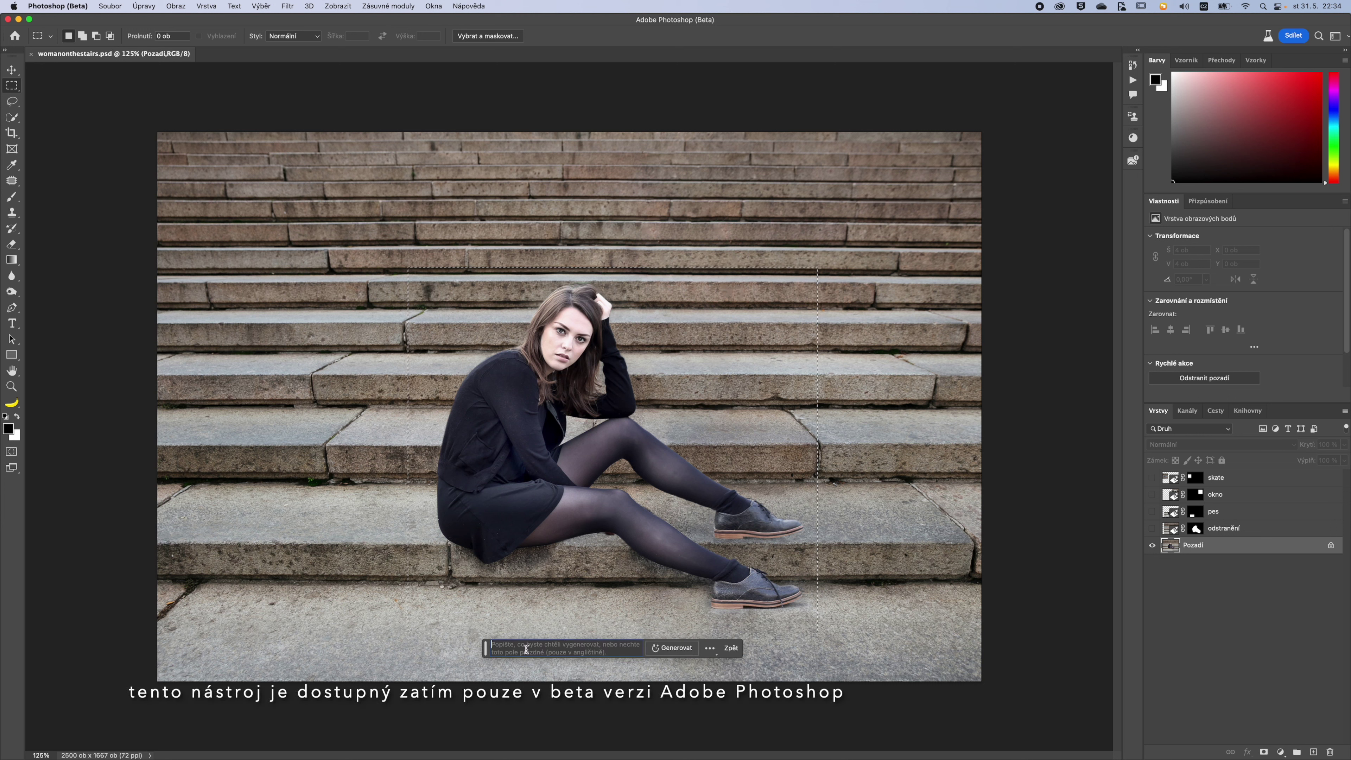
click(691, 650)
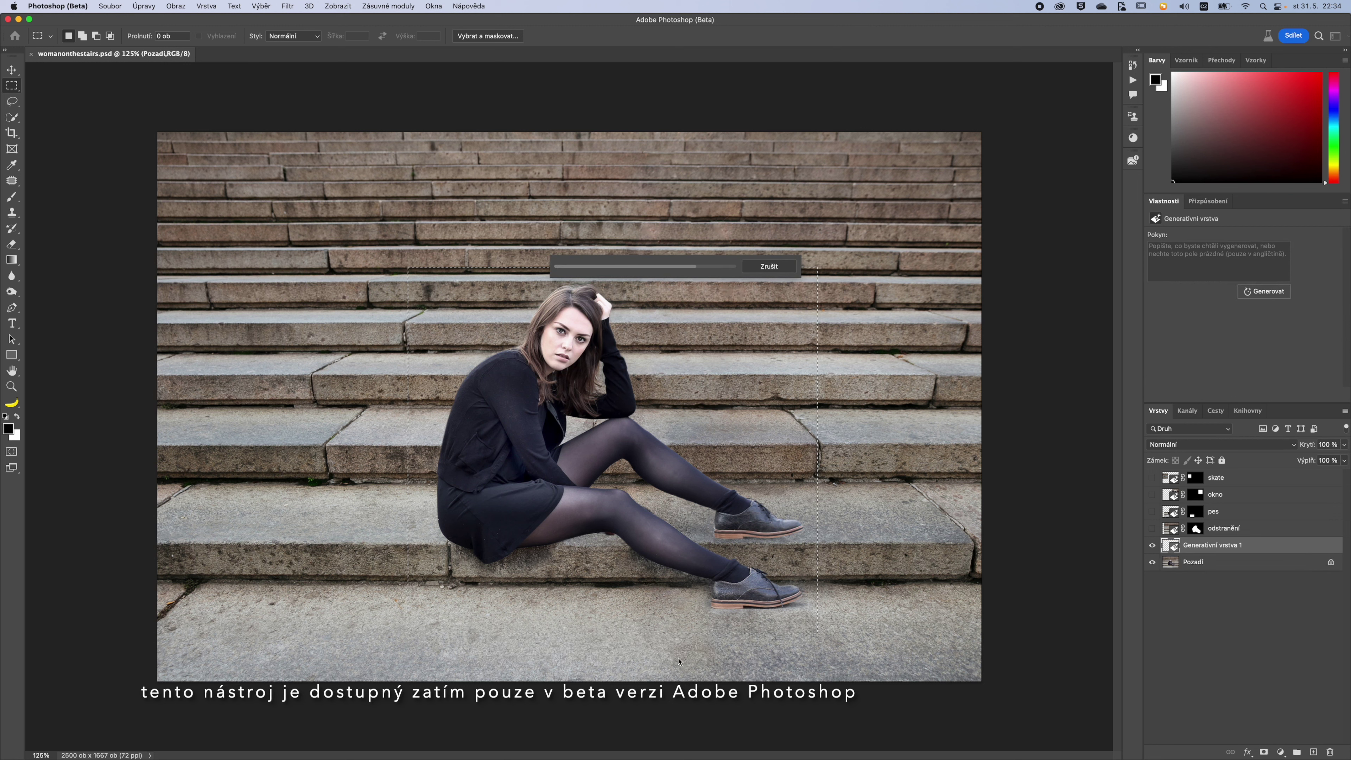
click(1219, 343)
click(1266, 343)
click(1219, 343)
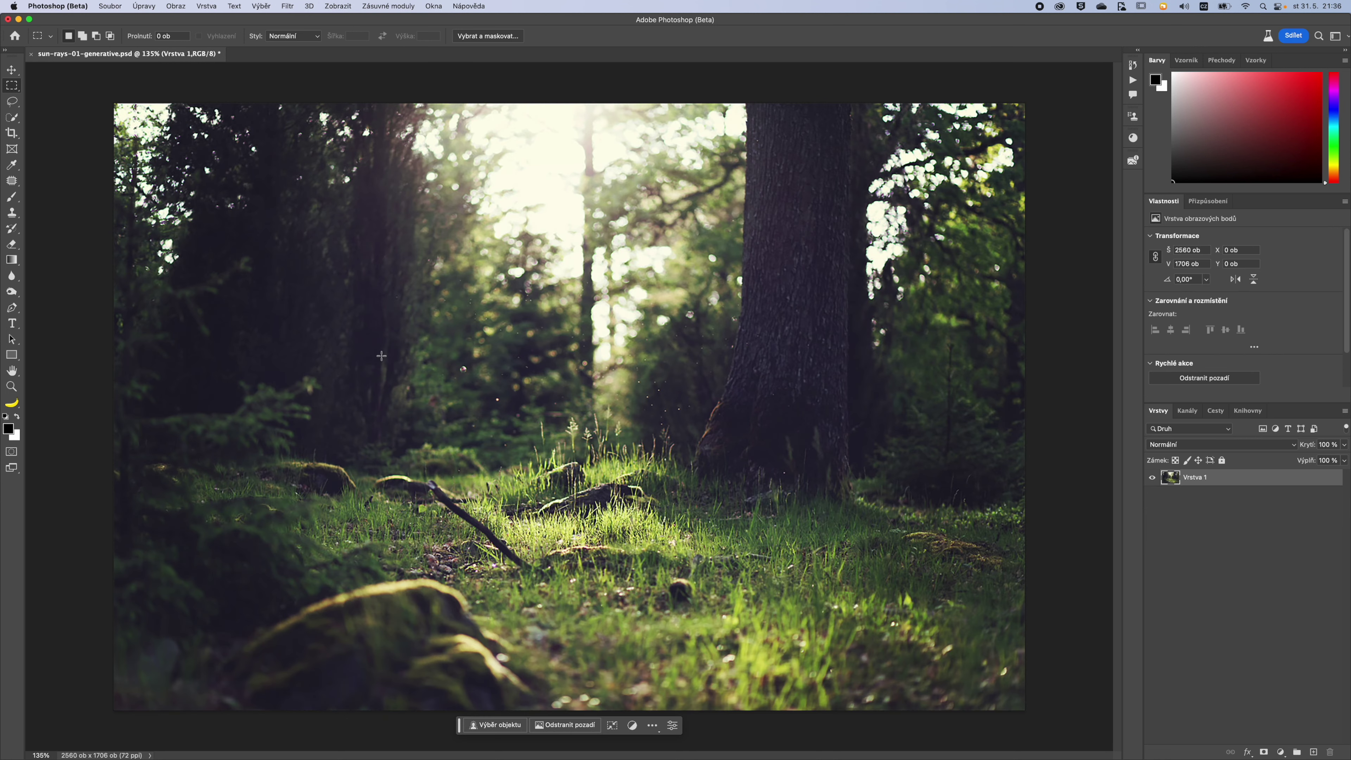
- Select a rectangle of about 990 × 657 px over the forest clearing, generate "lake with wave reflection" and choose the second variation
drag(381, 355, 732, 589)
click(470, 602)
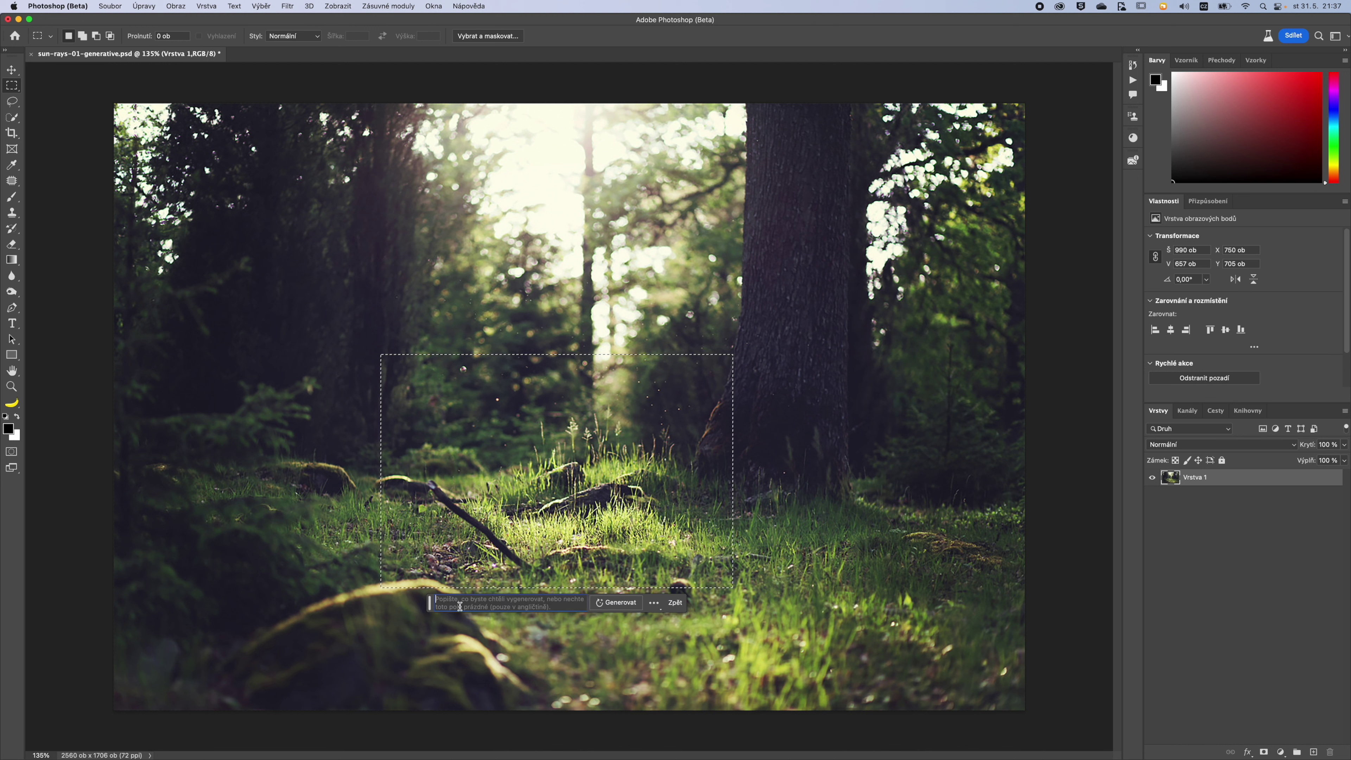
click(620, 606)
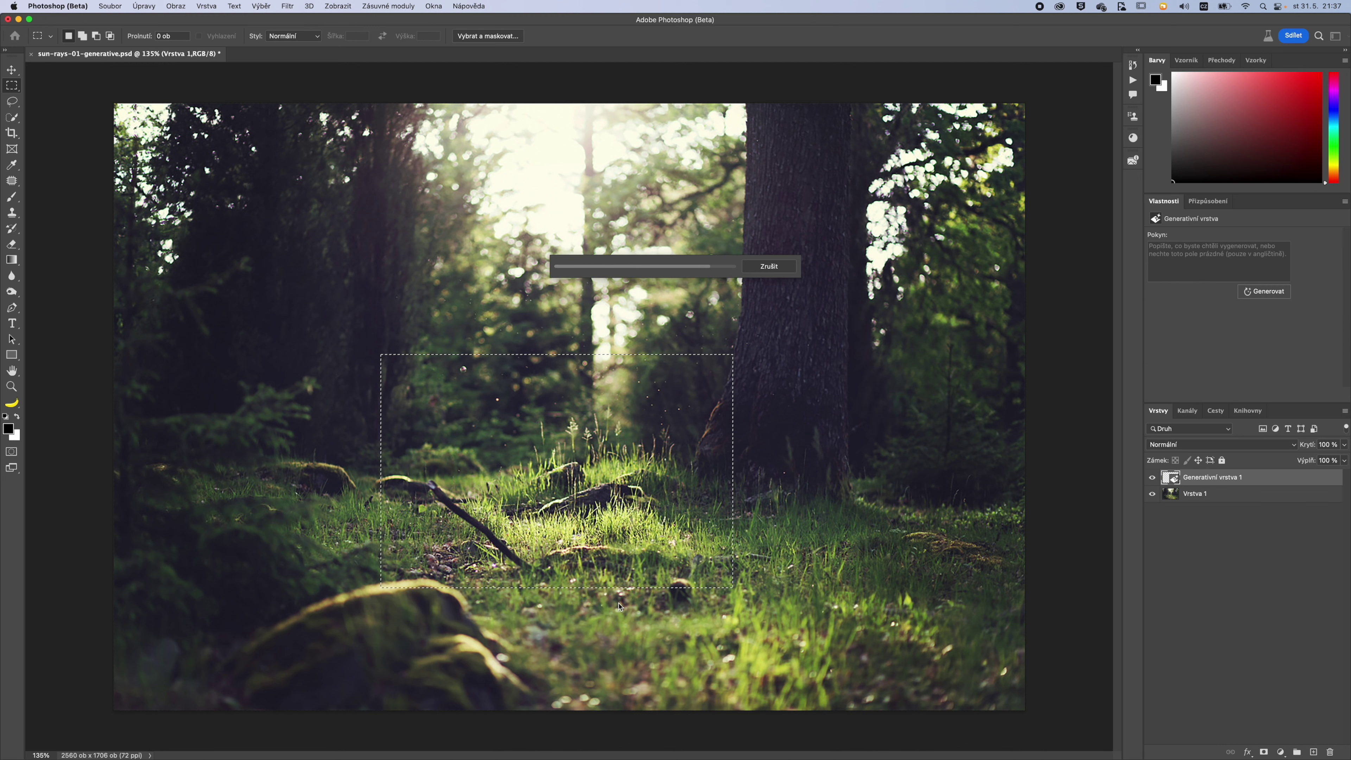
click(1219, 344)
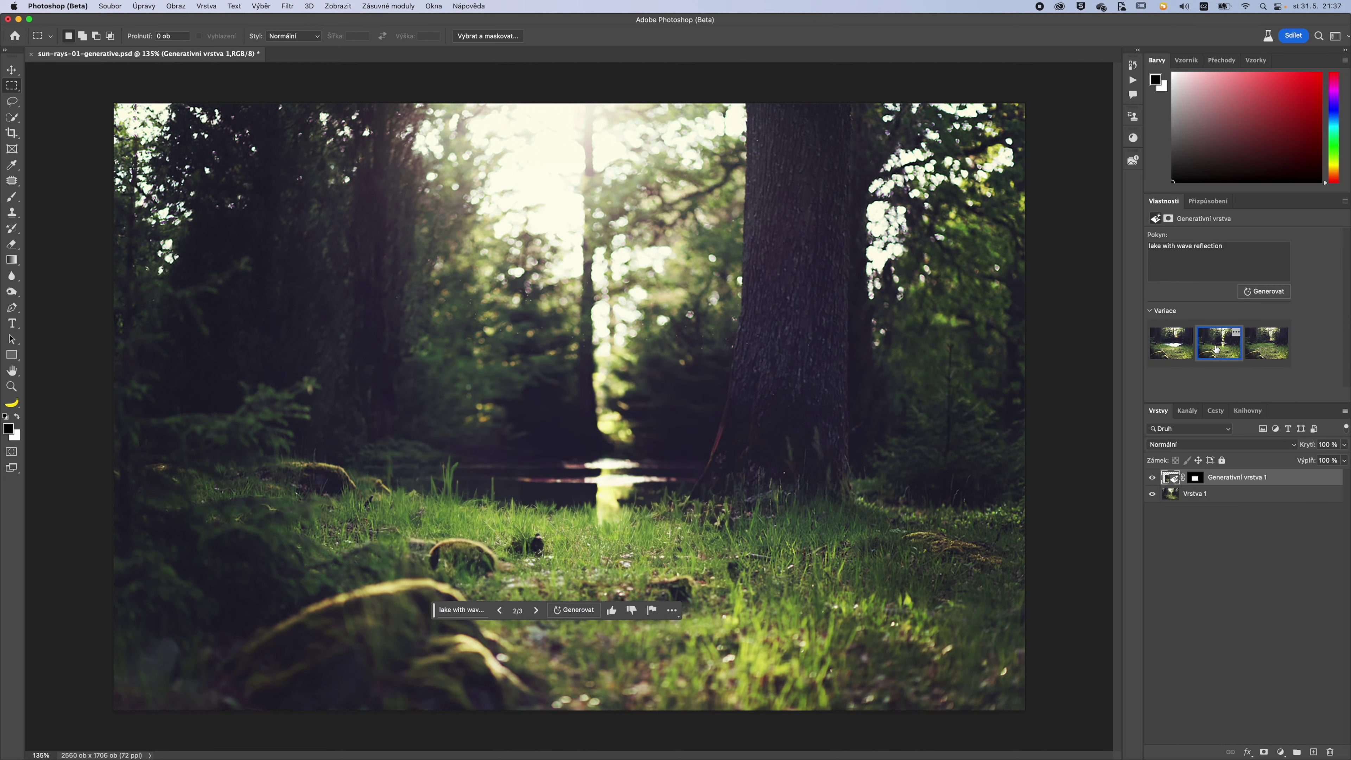
- Select the bright area between the treetops above the lake and fill it with generated "sunrays"
drag(376, 103, 756, 336)
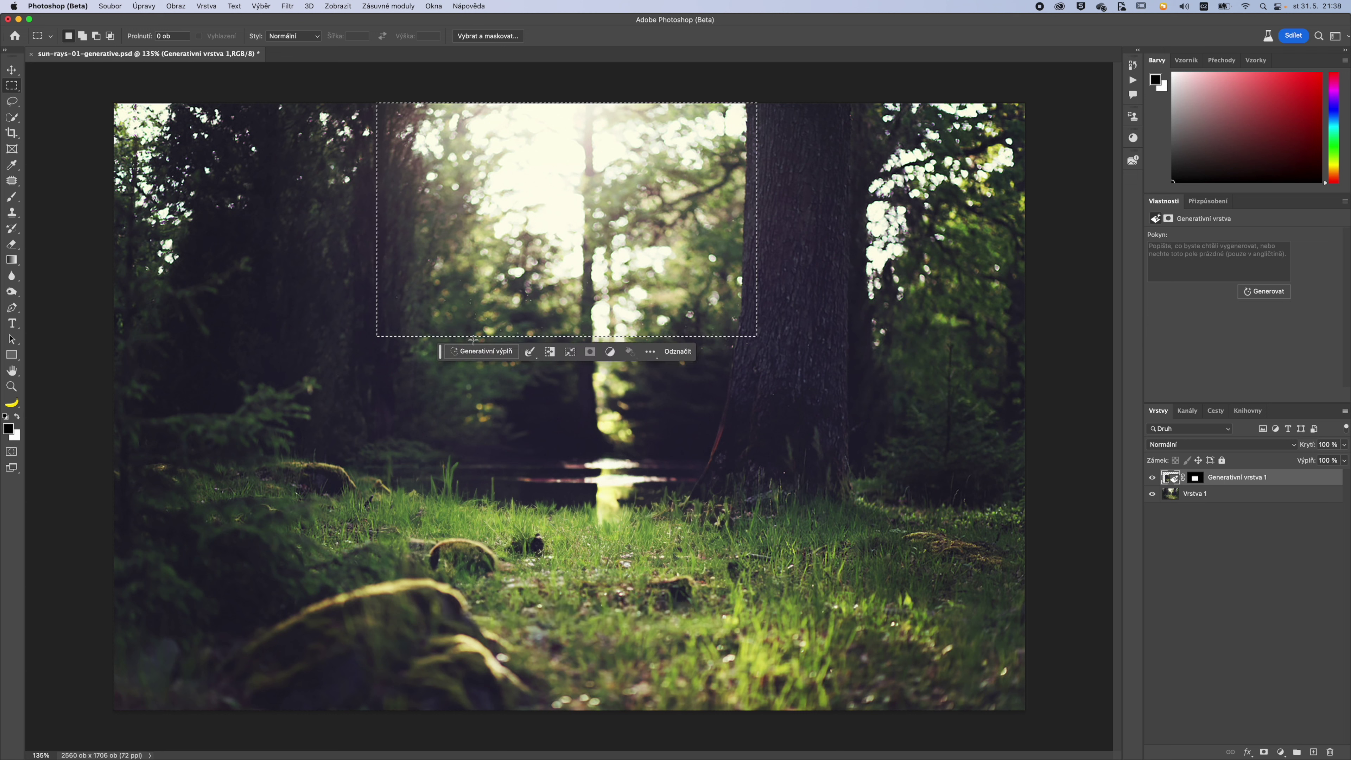
click(471, 350)
text(sunrays)
click(626, 351)
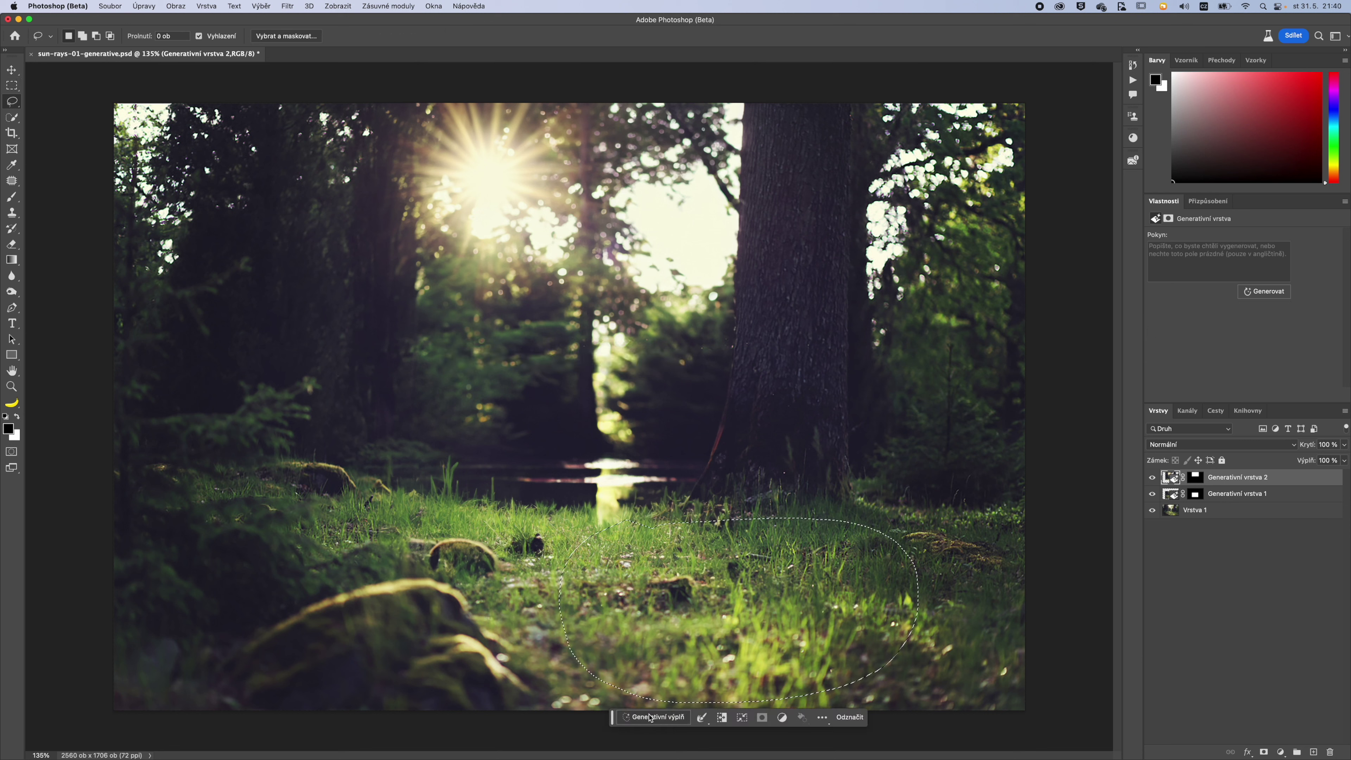
- Start a Generative Fill for the oval selection in the foreground grass
click(649, 718)
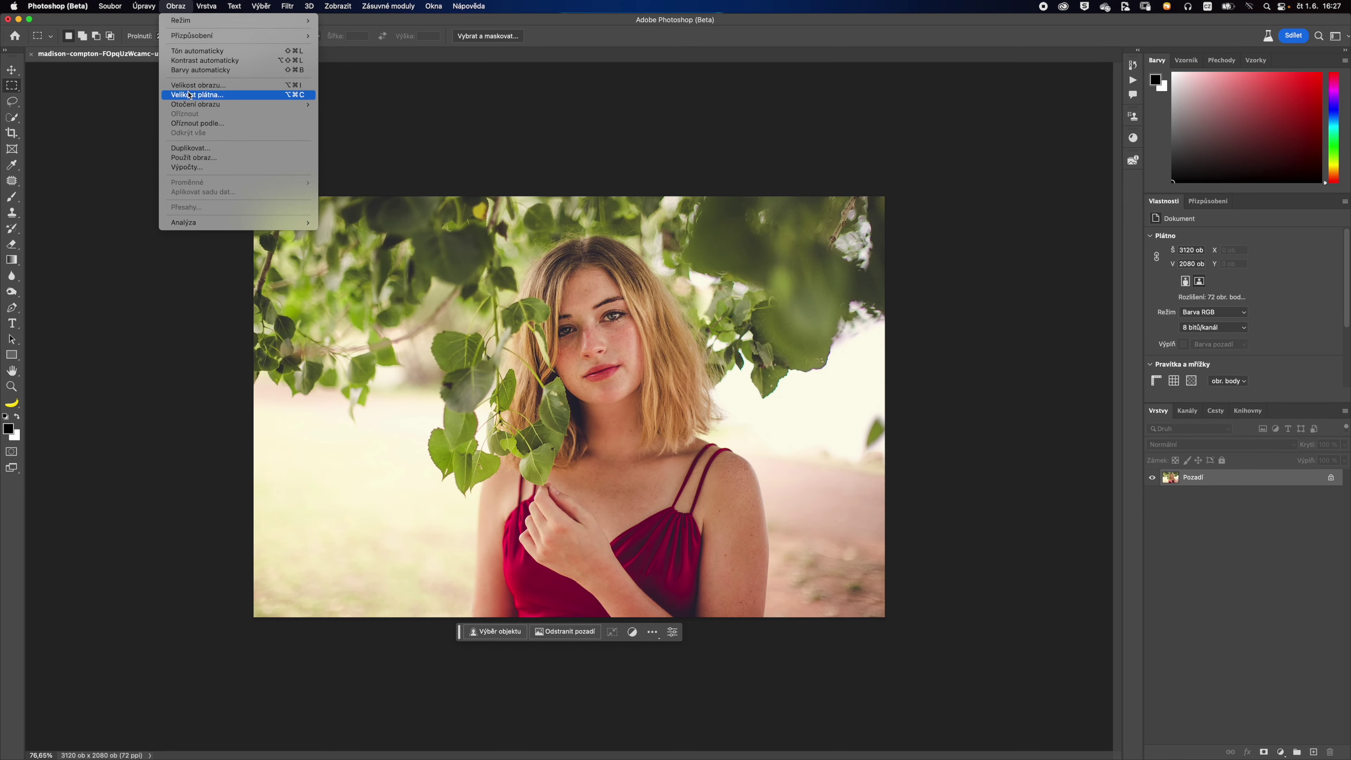
- Extend the portrait's canvas height to 3000 px
click(234, 95)
key(Tab)
text(3000)
key(Return)
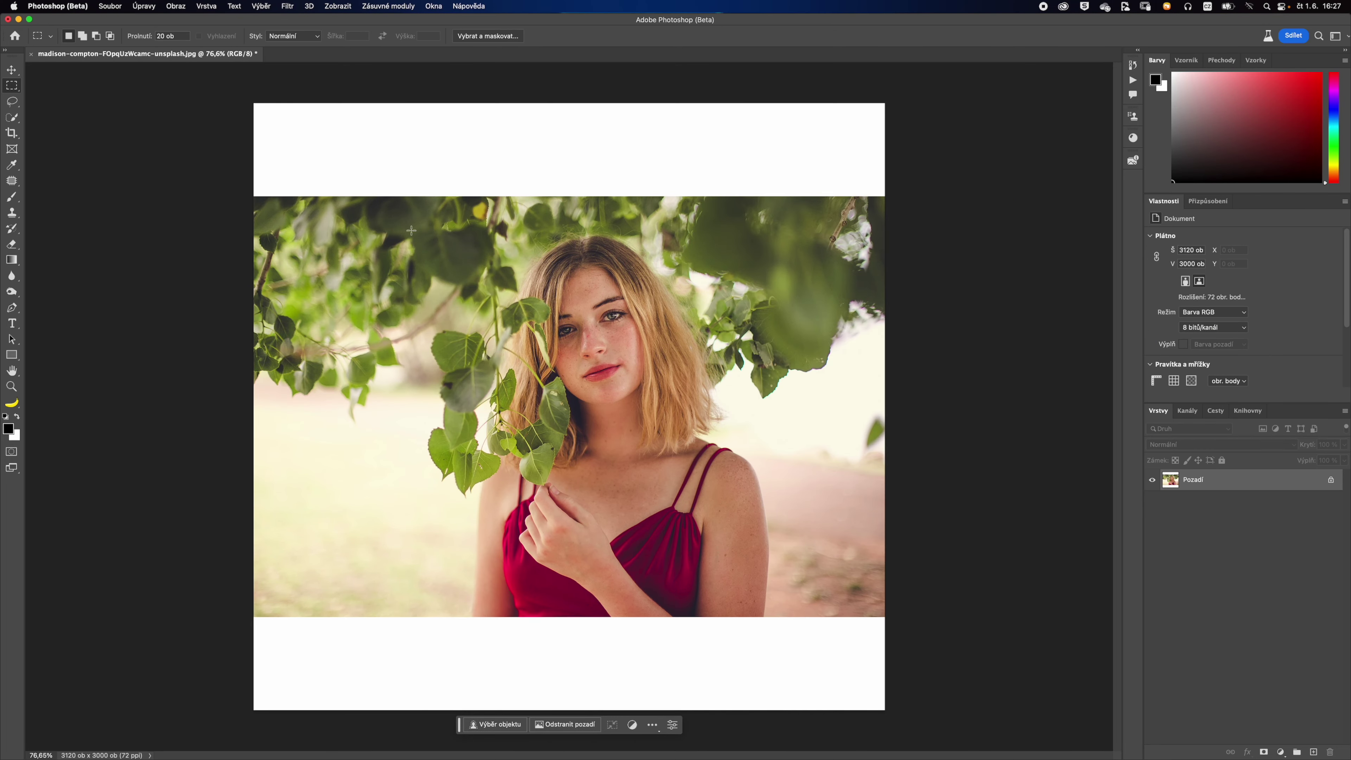
- Select the white strips above and below the portrait with a slight overlap, fill them generatively without a prompt and choose the third variation
mouse_move(238, 96)
mouse_down()
mouse_move(771, 199)
mouse_move(899, 203)
mouse_up()
mouse_move(258, 714)
mouse_down()
mouse_move(976, 657)
mouse_move(980, 611)
mouse_up()
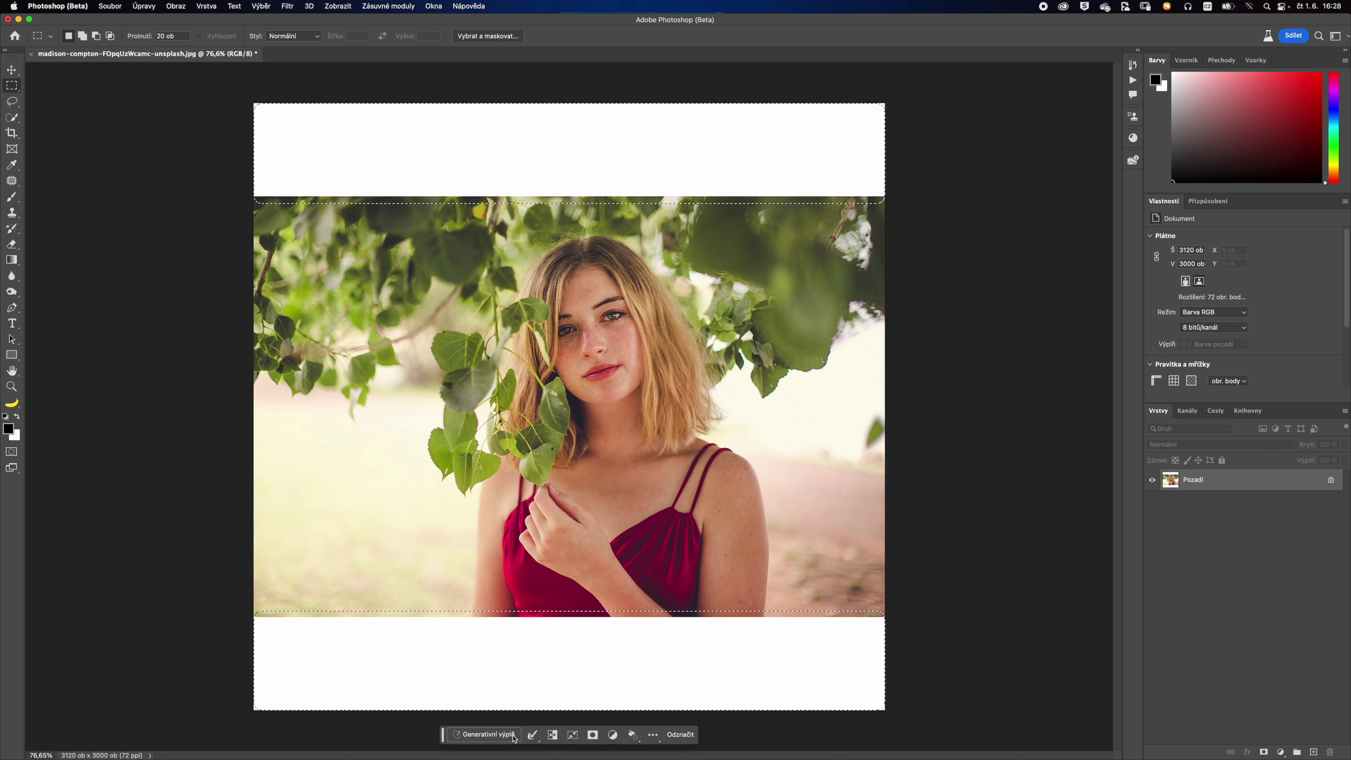
click(493, 738)
click(624, 734)
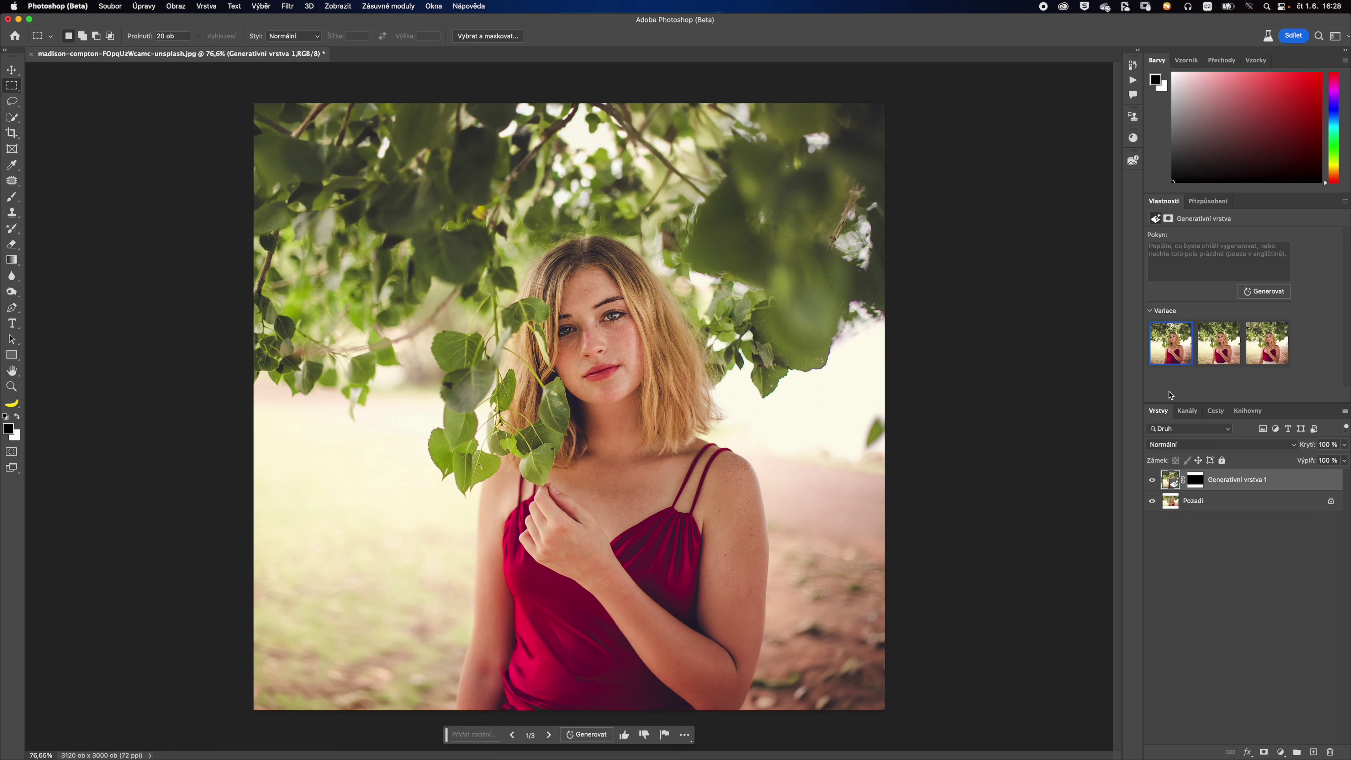
click(1219, 359)
click(1265, 351)
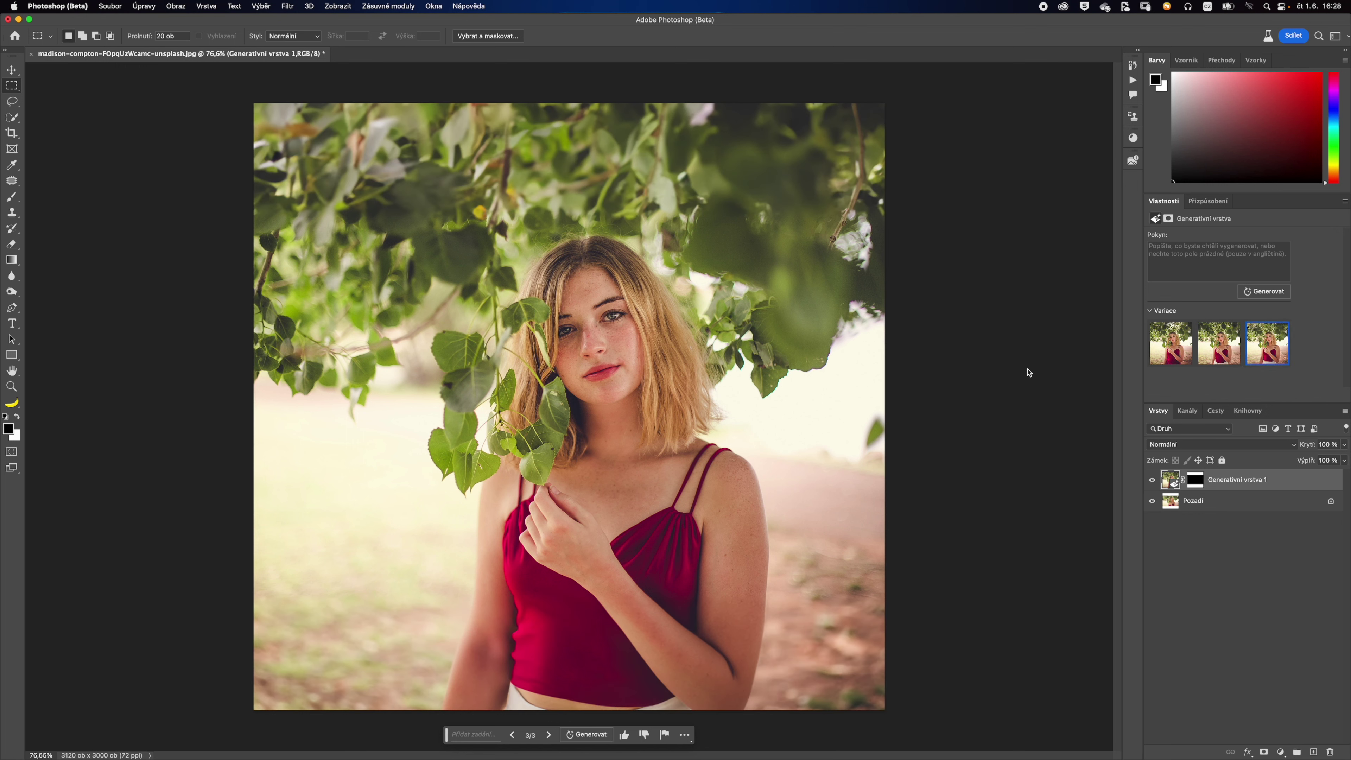
- Lasso loosely around the woman sitting on the stairs and run Generative Fill without a prompt to remove her
drag(497, 570, 448, 546)
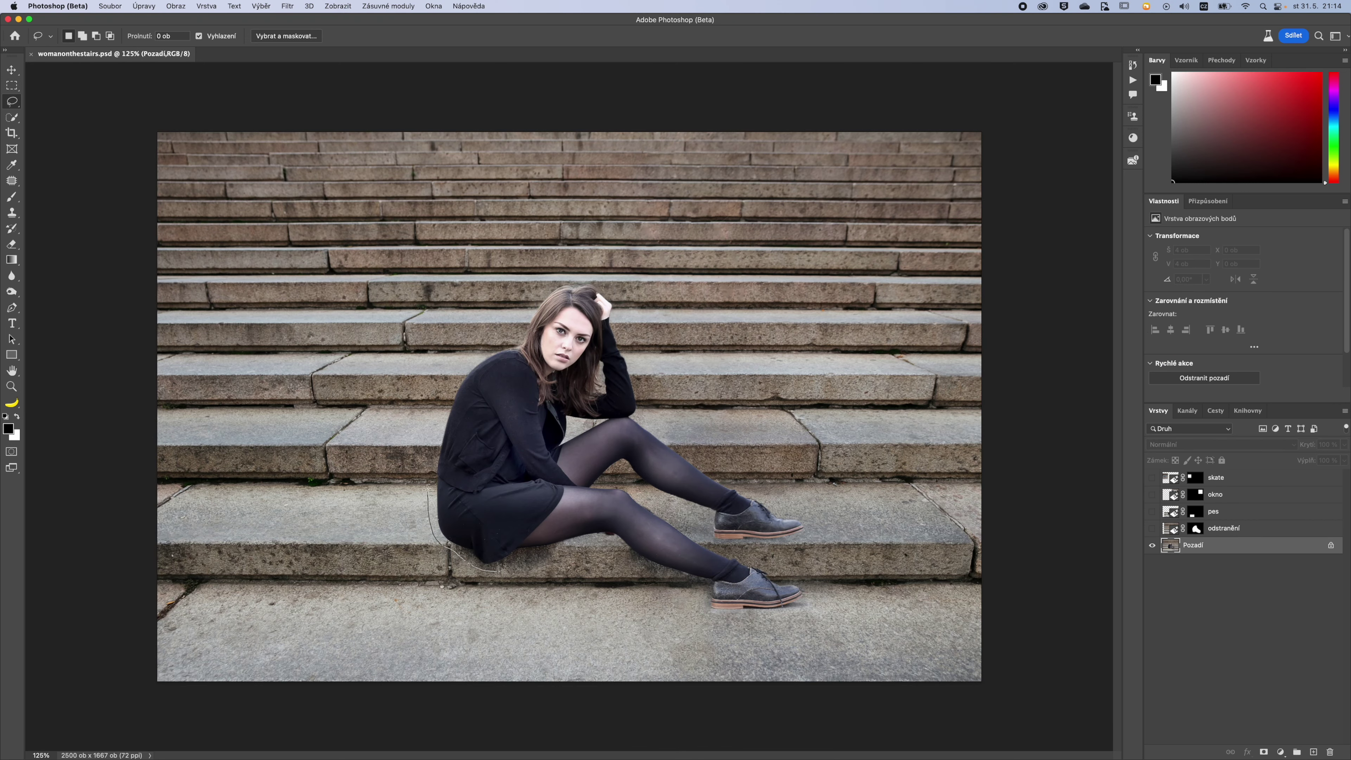
drag(437, 386, 520, 322)
mouse_move(601, 277)
mouse_down()
mouse_move(633, 325)
mouse_move(644, 390)
mouse_up()
mouse_move(740, 475)
mouse_down()
mouse_move(826, 585)
mouse_move(807, 617)
mouse_move(719, 625)
mouse_move(628, 565)
mouse_move(556, 568)
mouse_up()
drag(569, 277, 552, 282)
drag(506, 350, 506, 350)
click(560, 642)
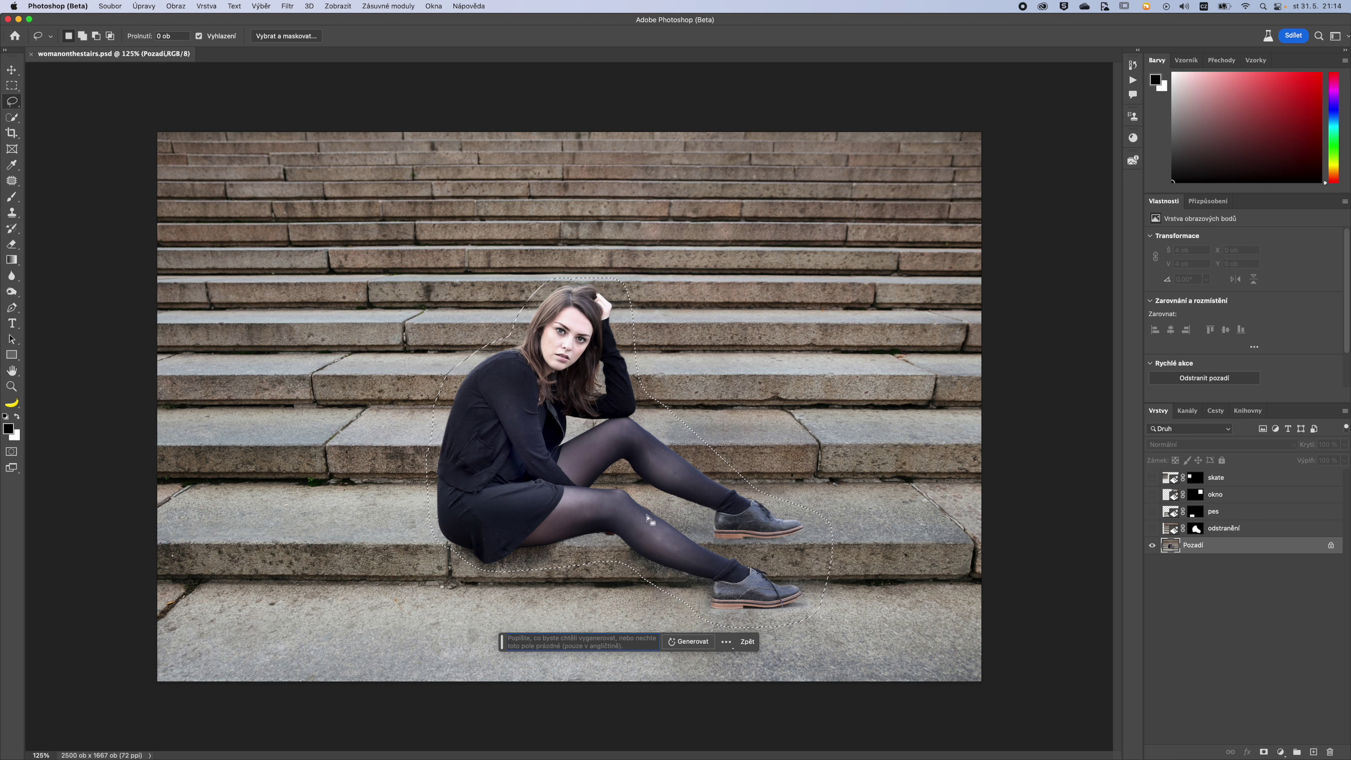
click(687, 643)
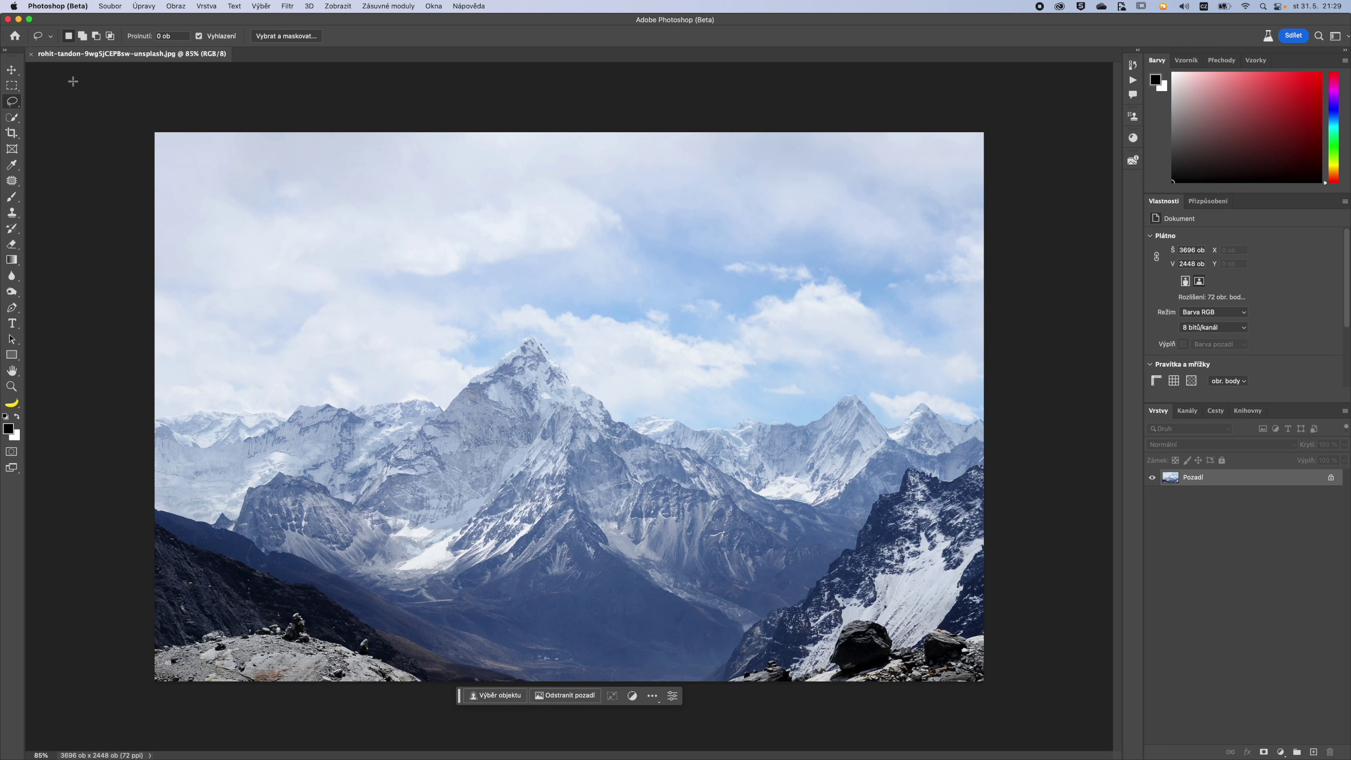
- Select a rectangle over the valley floor below the central mountain and run Generative Fill on it
key(m)
drag(363, 538, 796, 697)
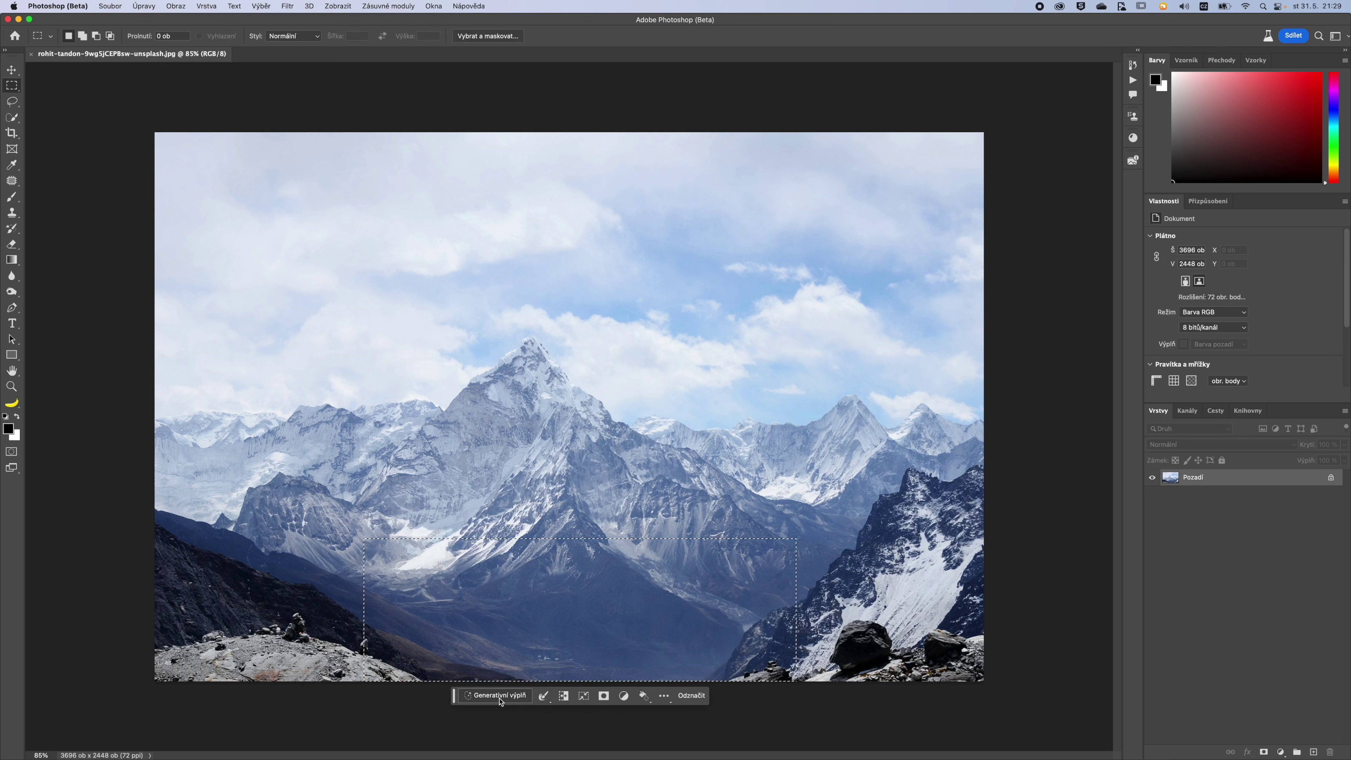
click(481, 696)
click(640, 697)
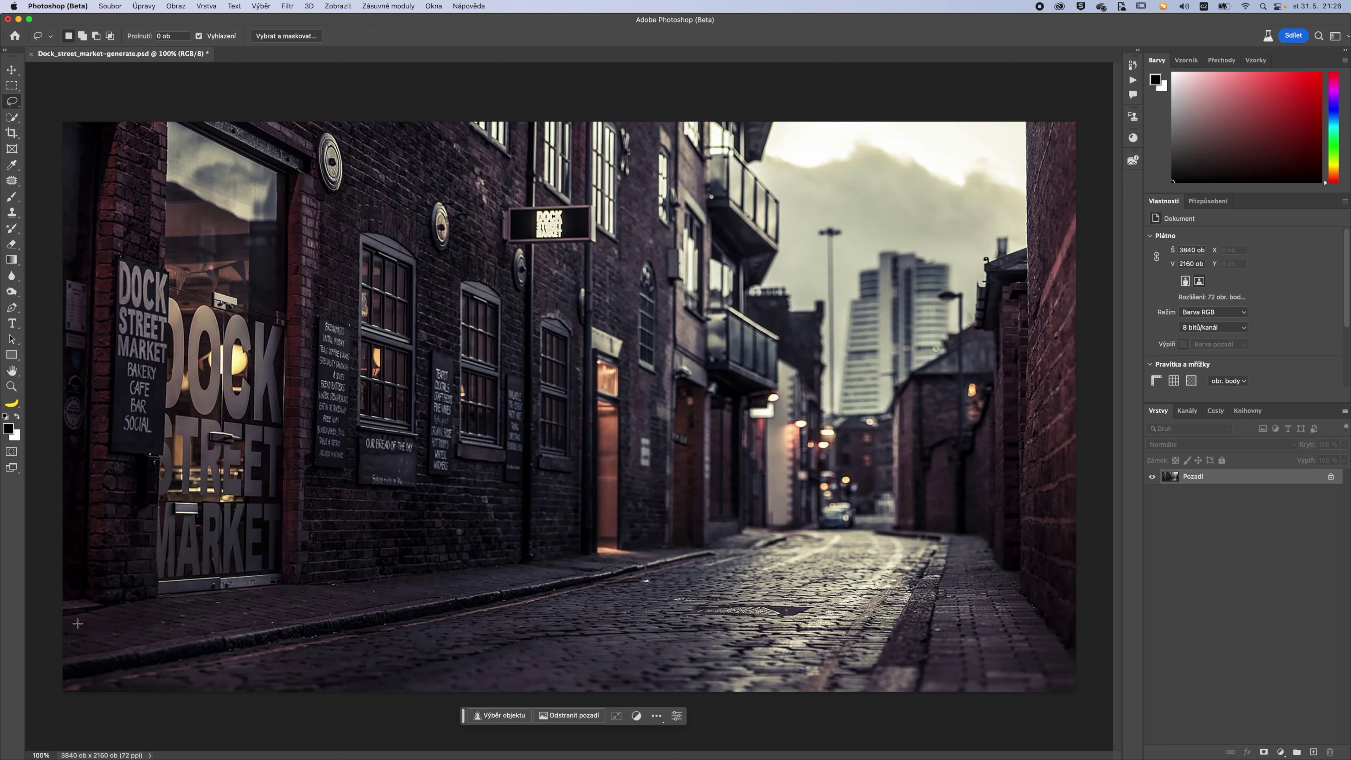
- Lasso the whole street surface along the buildings' base and generate "wet ground after rain" in it
mouse_move(58, 618)
mouse_down()
mouse_move(805, 525)
mouse_move(903, 524)
mouse_move(1005, 567)
mouse_move(1016, 714)
mouse_move(296, 694)
mouse_up()
click(484, 732)
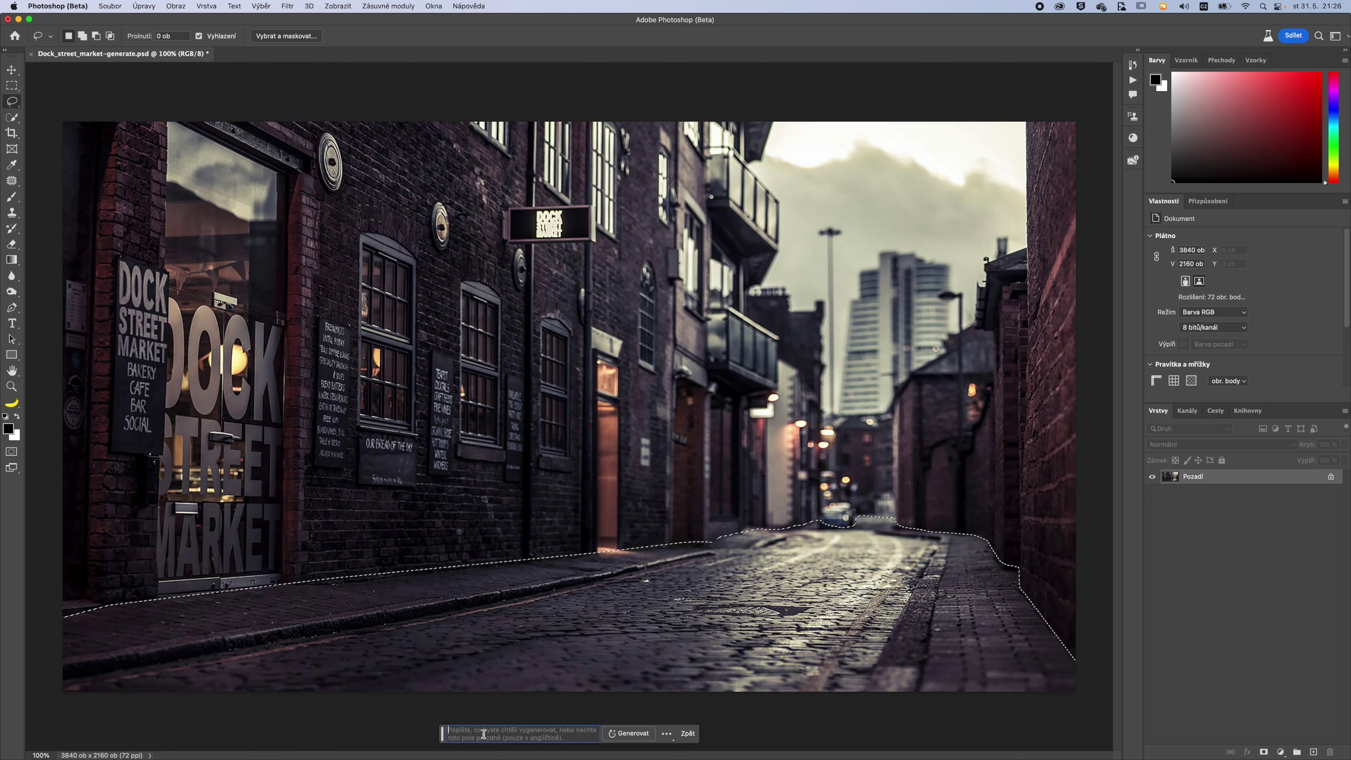
click(636, 734)
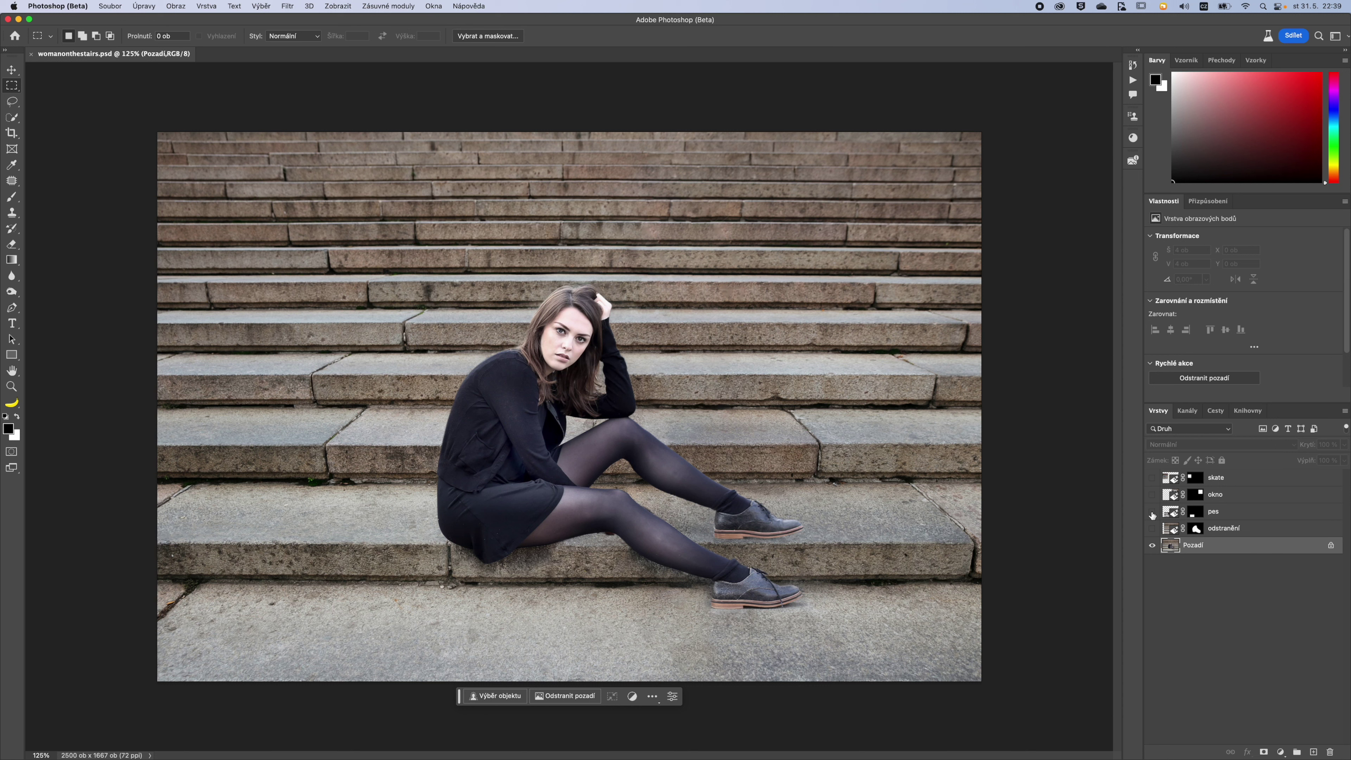
- Show the pes layer in the photo of the woman on the stairs
click(1152, 512)
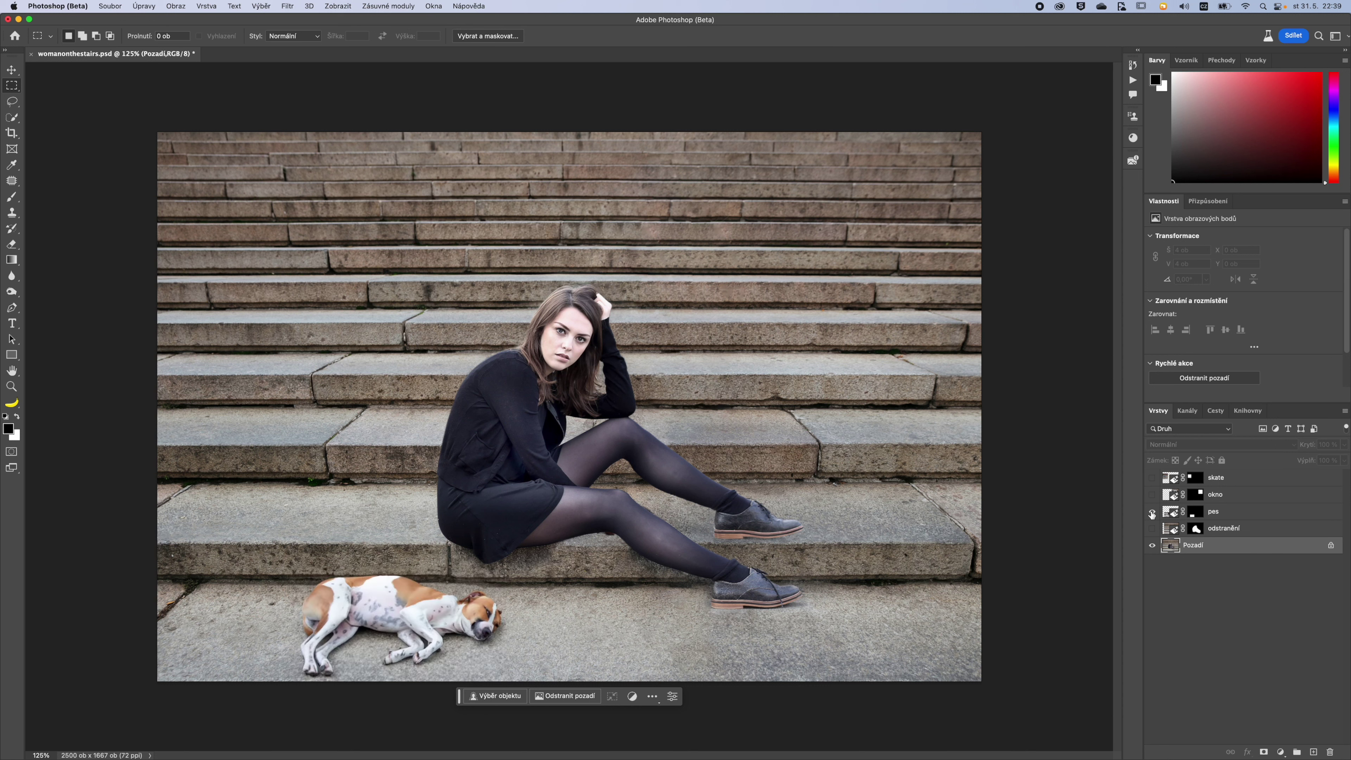
- Show the okno and skate layers in the photo of the woman on the stairs
click(1152, 495)
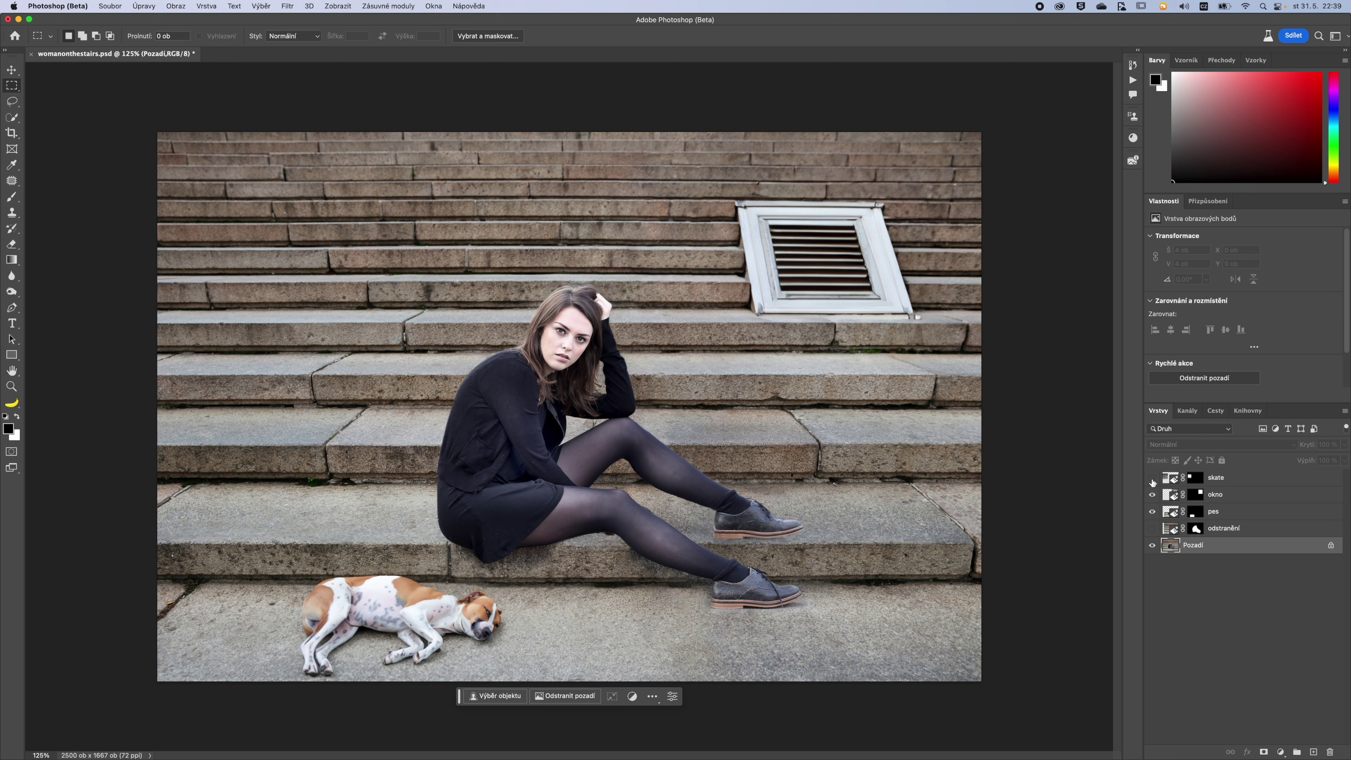
click(1152, 478)
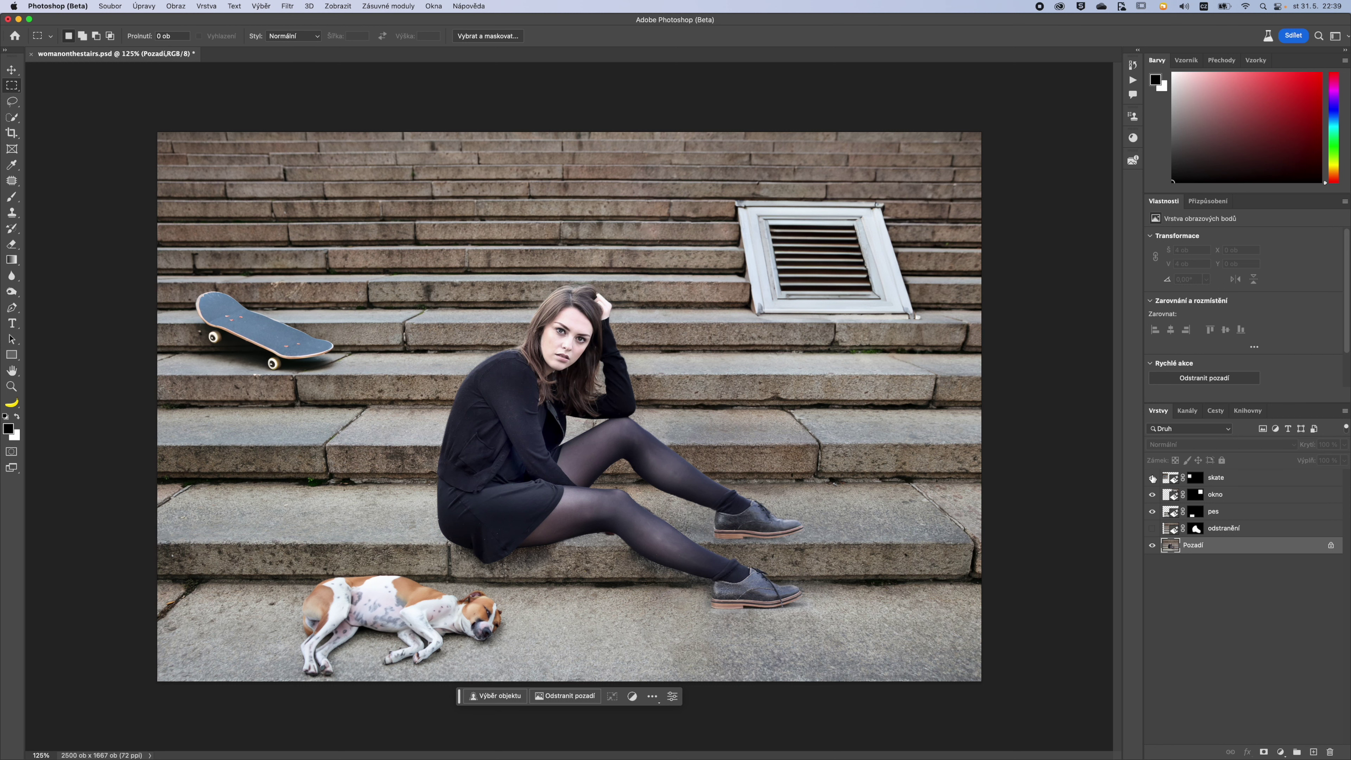
- Extend the portrait's canvas downward by setting its height to 5500 pixels, keeping the photo anchored at the upper edge
click(176, 6)
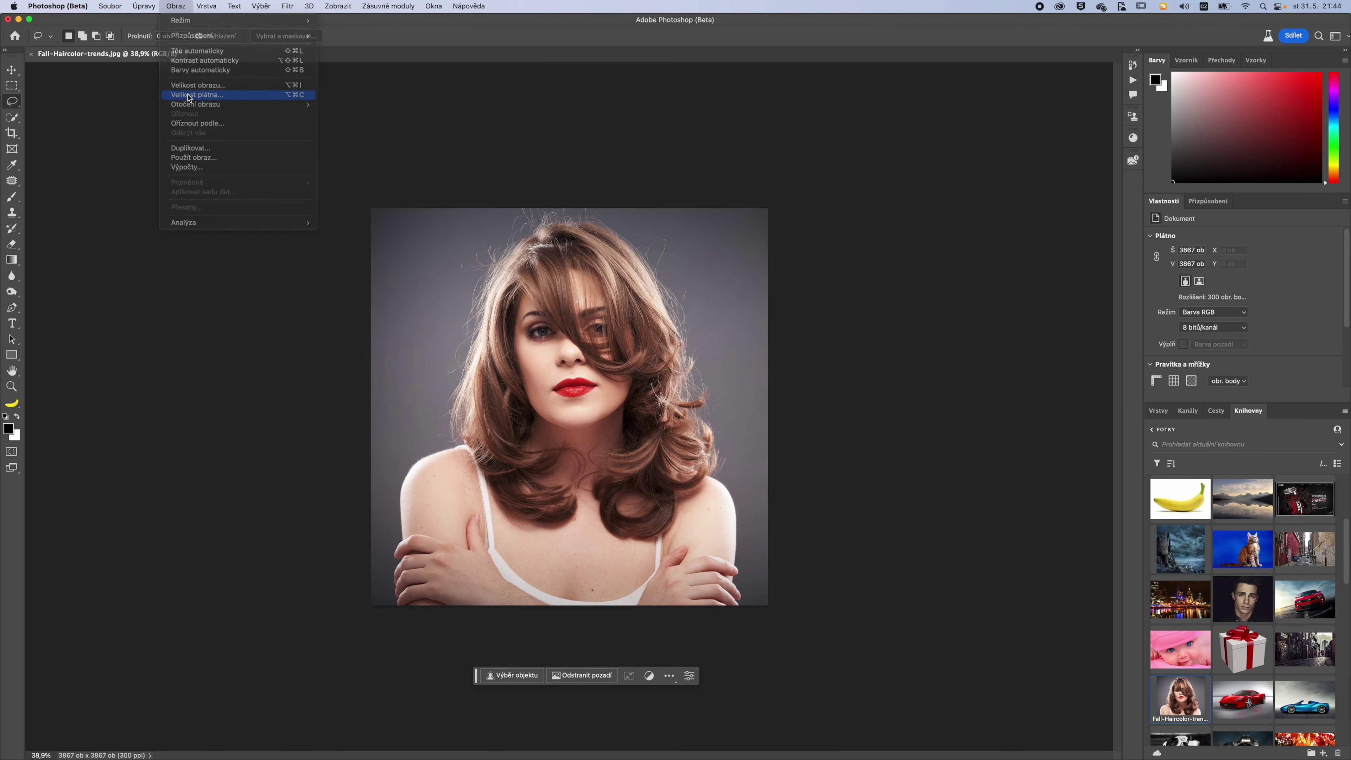
click(202, 95)
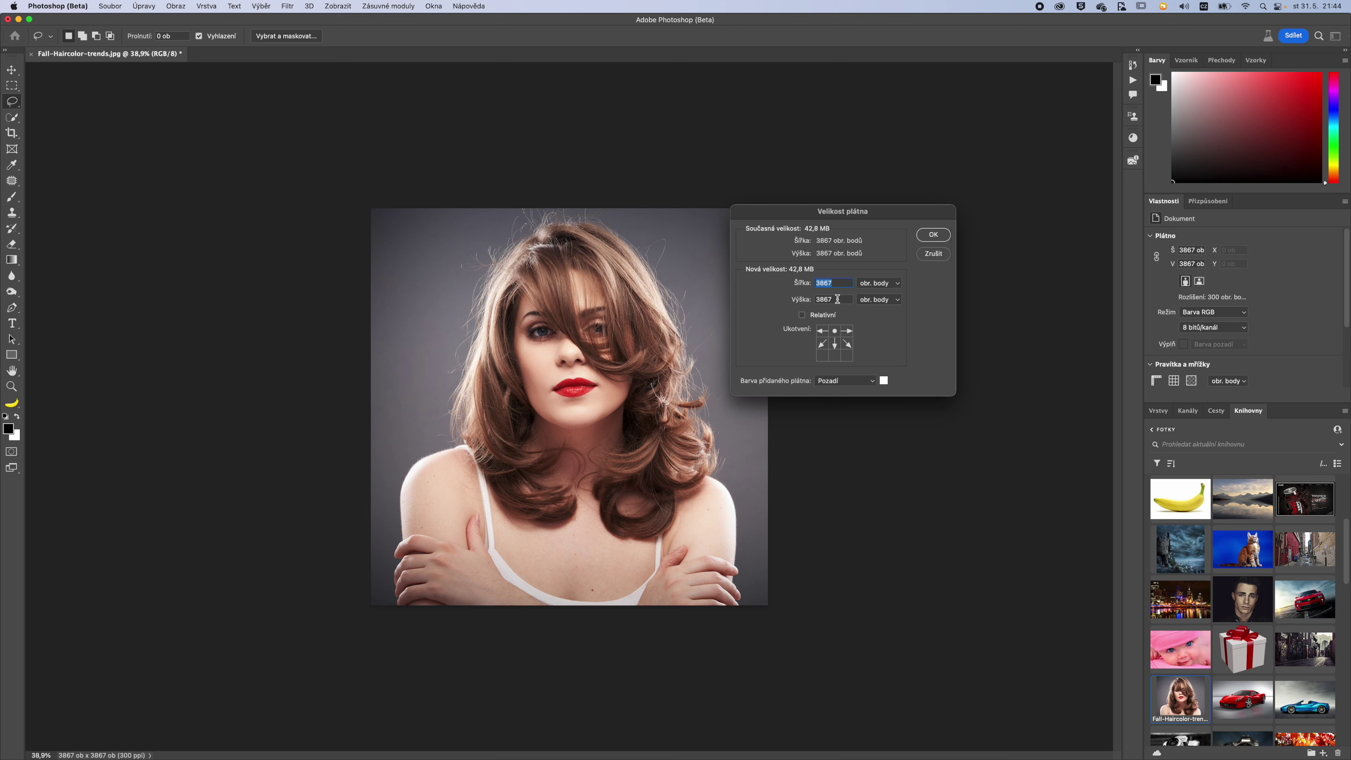
key(Tab)
text(3)
text(5000)
key(Return)
- Select a rectangle over the blank canvas below the portrait, overlapping the photo's lower edge, and run Generative Fill without a prompt
click(11, 85)
drag(371, 538, 771, 666)
click(481, 674)
click(628, 677)
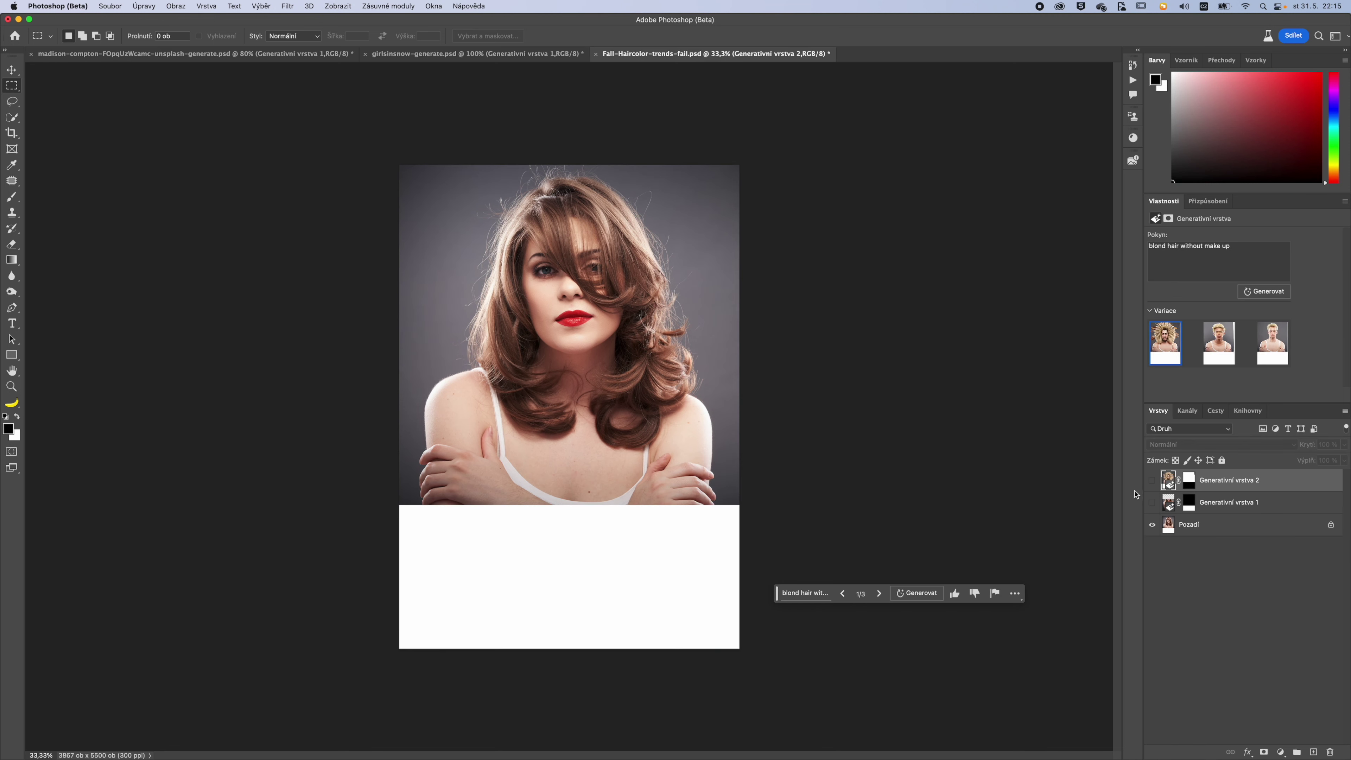
- Show both generative layers of the portrait, the extended lower body and the "blond hair without make up" result
click(1152, 503)
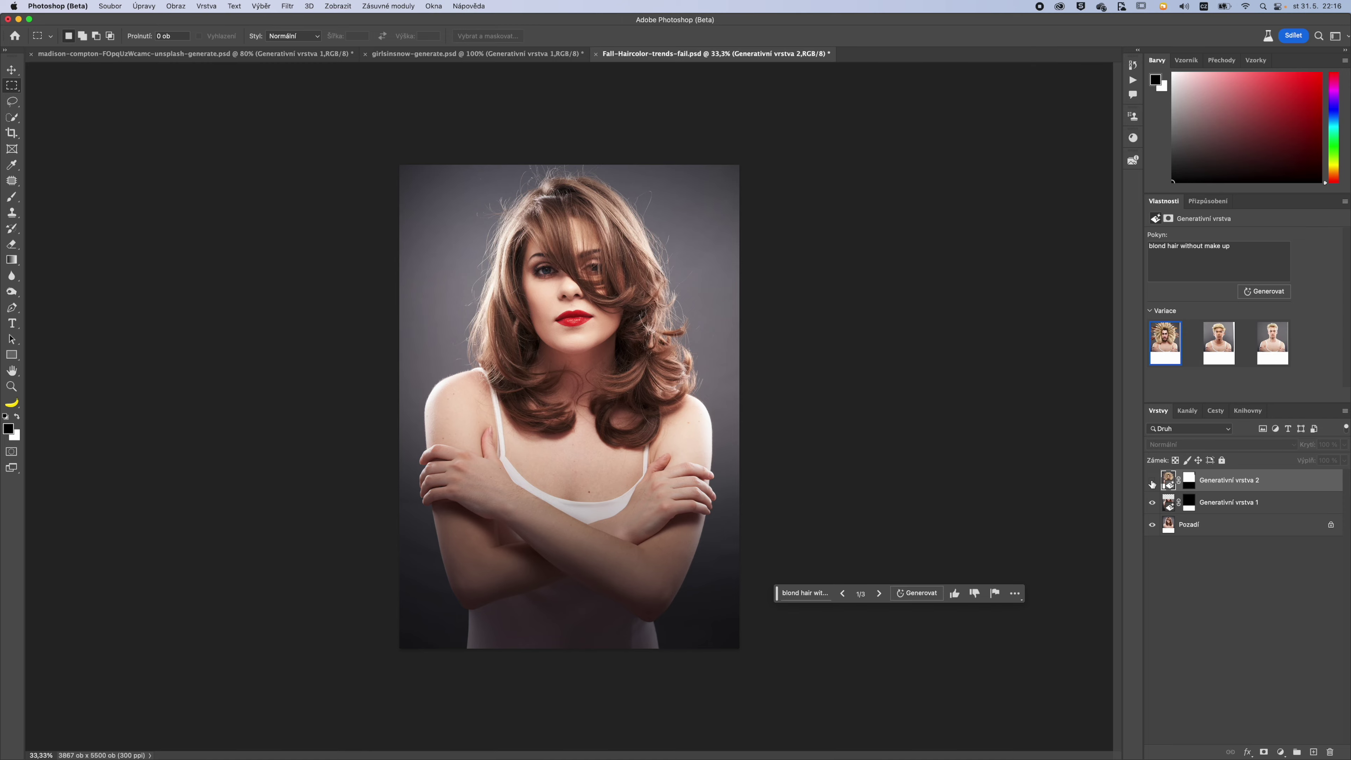
click(1152, 482)
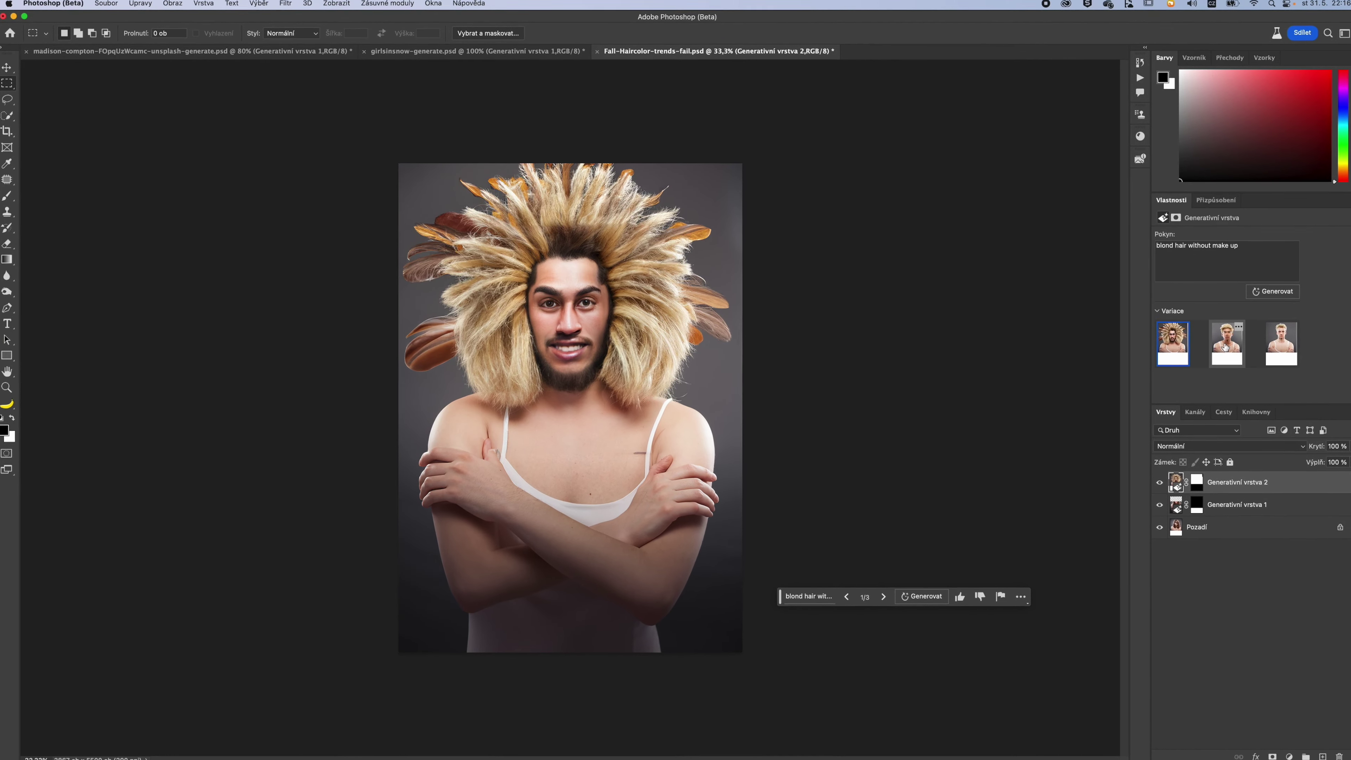